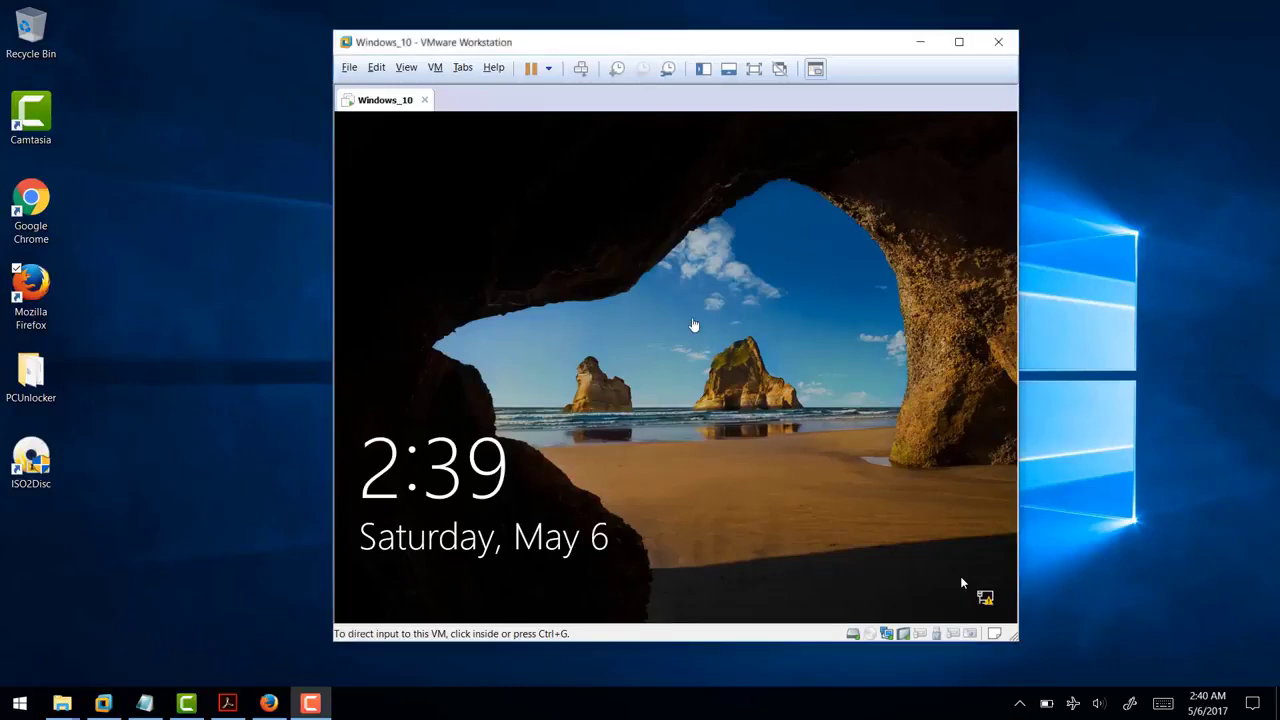
- Wake the Windows_10 VM from its lock screen to the Administrator sign-in screen
{"action": "left_click", "coordinate": [707, 372]}
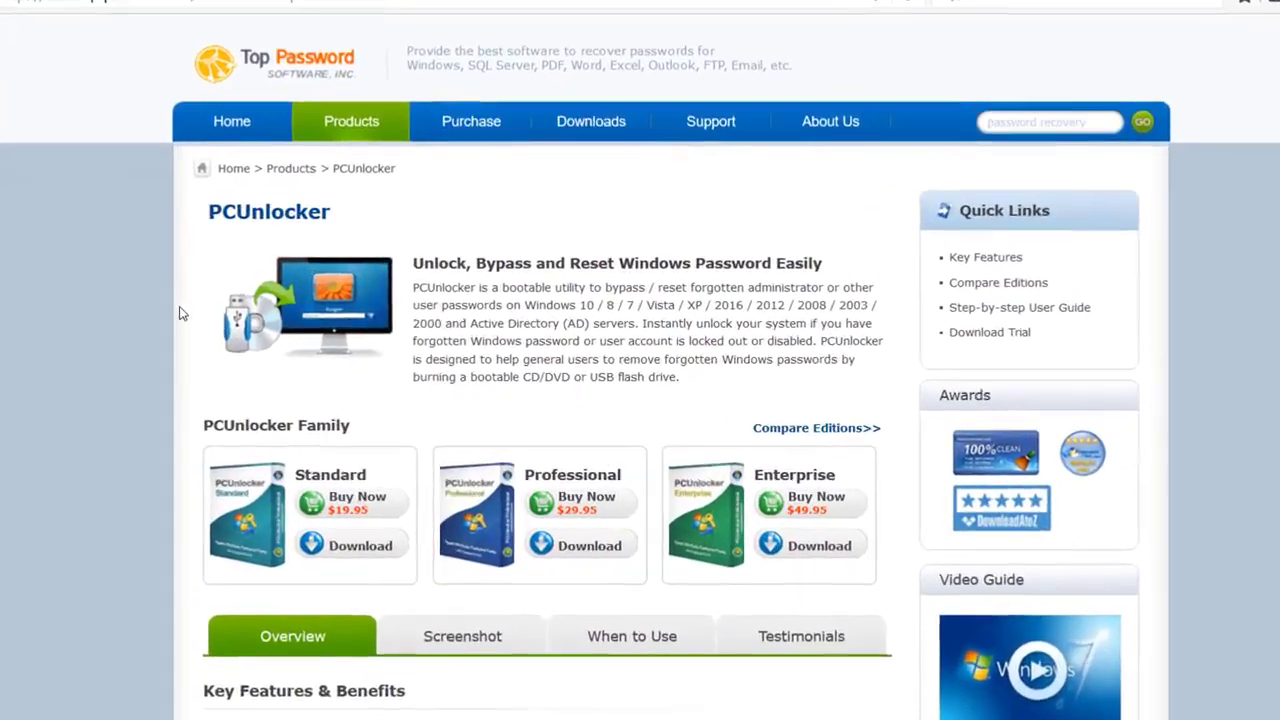
- Highlight PCUnlocker's supported Windows versions and AD server text, then minimize Firefox
{"action": "left_click_drag", "start_coordinate": [524, 305], "coordinate": [876, 305]}
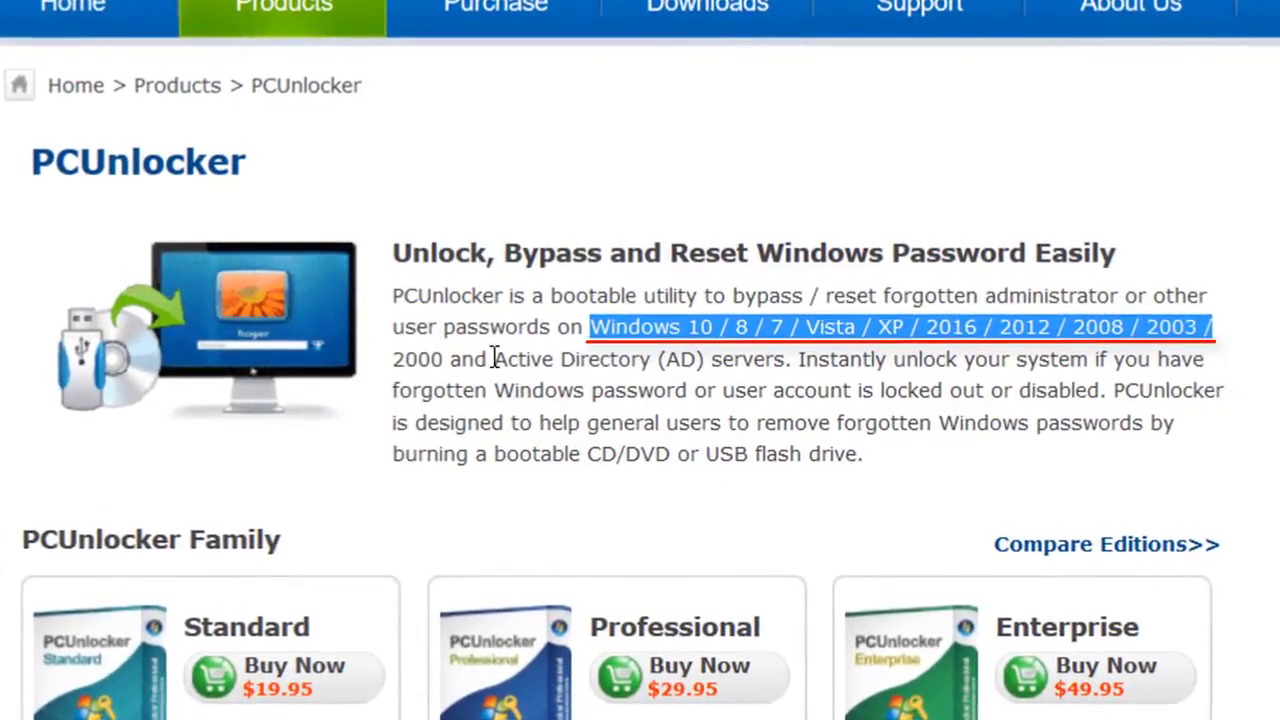
{"action": "left_click_drag", "start_coordinate": [494, 358], "coordinate": [790, 358]}
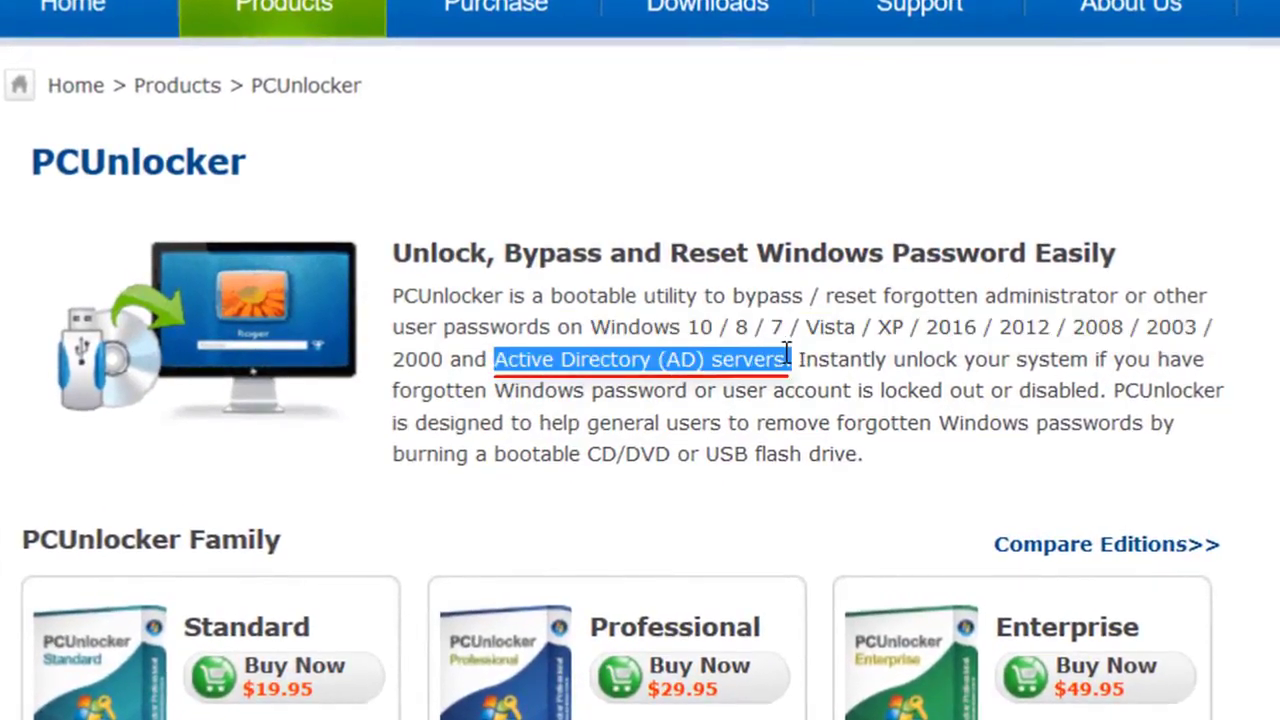
{"action": "left_click", "coordinate": [943, 490]}
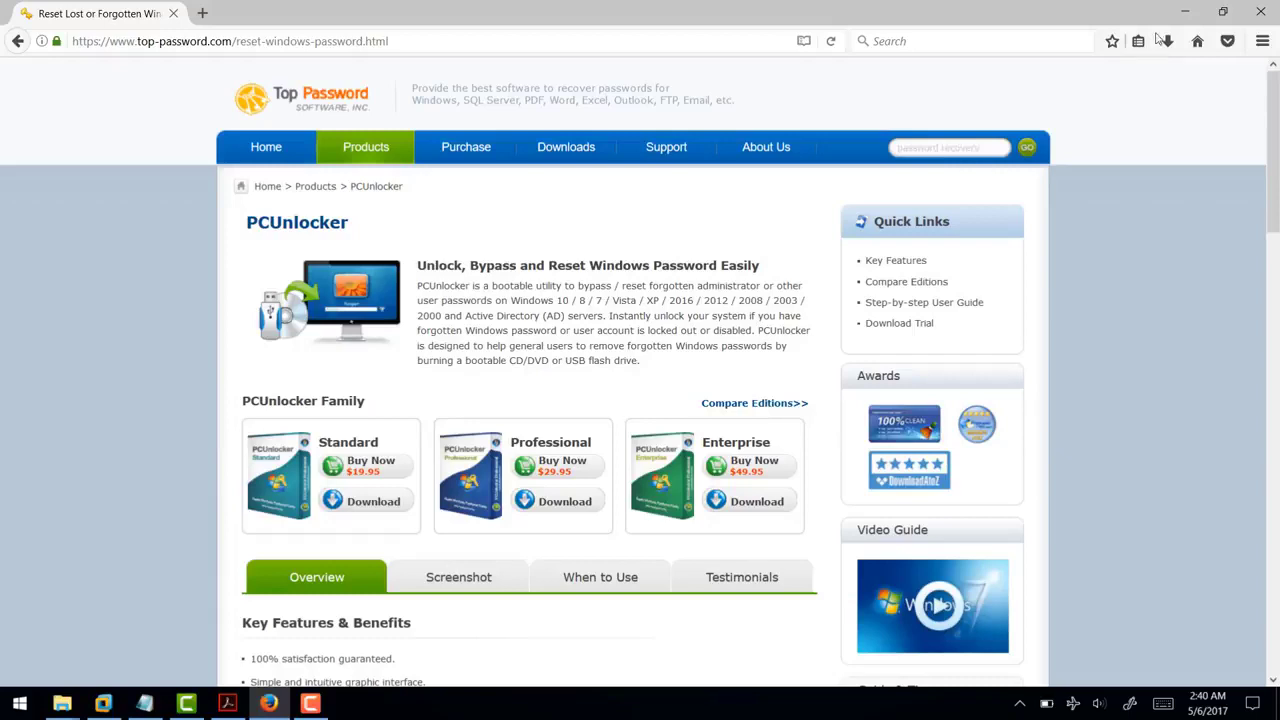
{"action": "left_click", "coordinate": [1185, 11]}
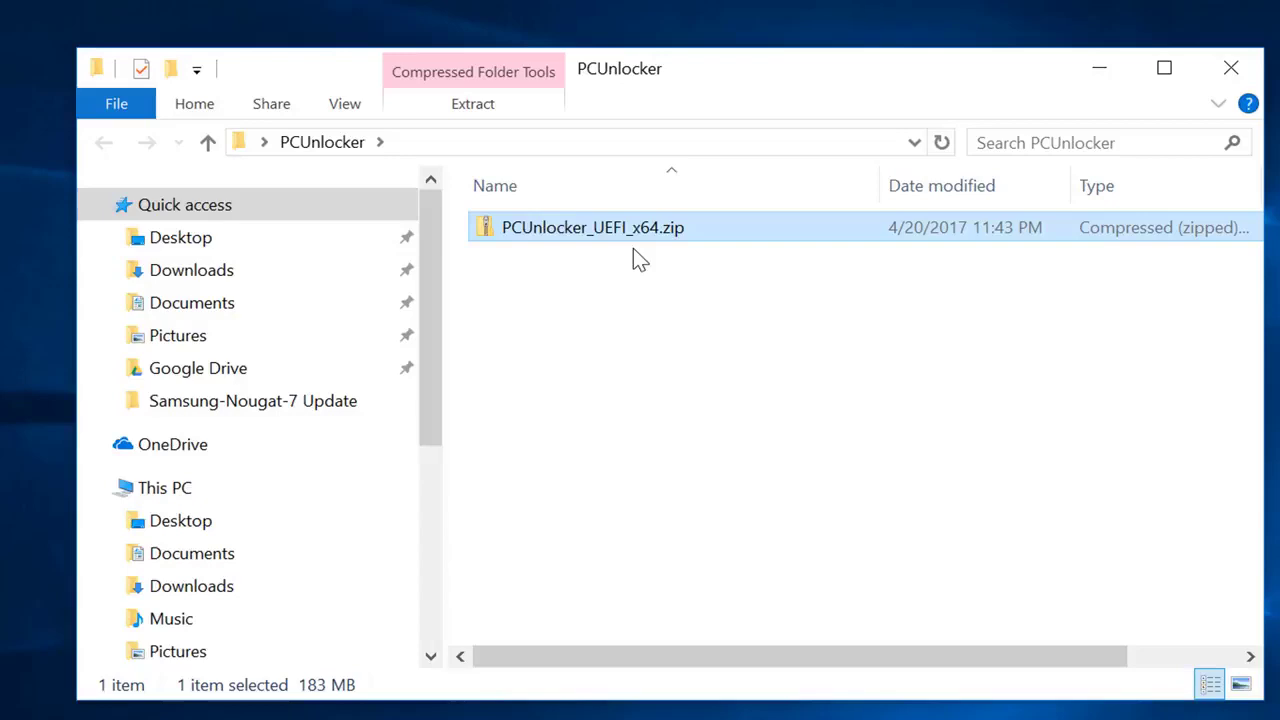
- Extract PCUnlocker_UEFI_x64.zip into its suggested folder and select pcunlocker.iso
{"action": "right_click", "coordinate": [620, 236]}
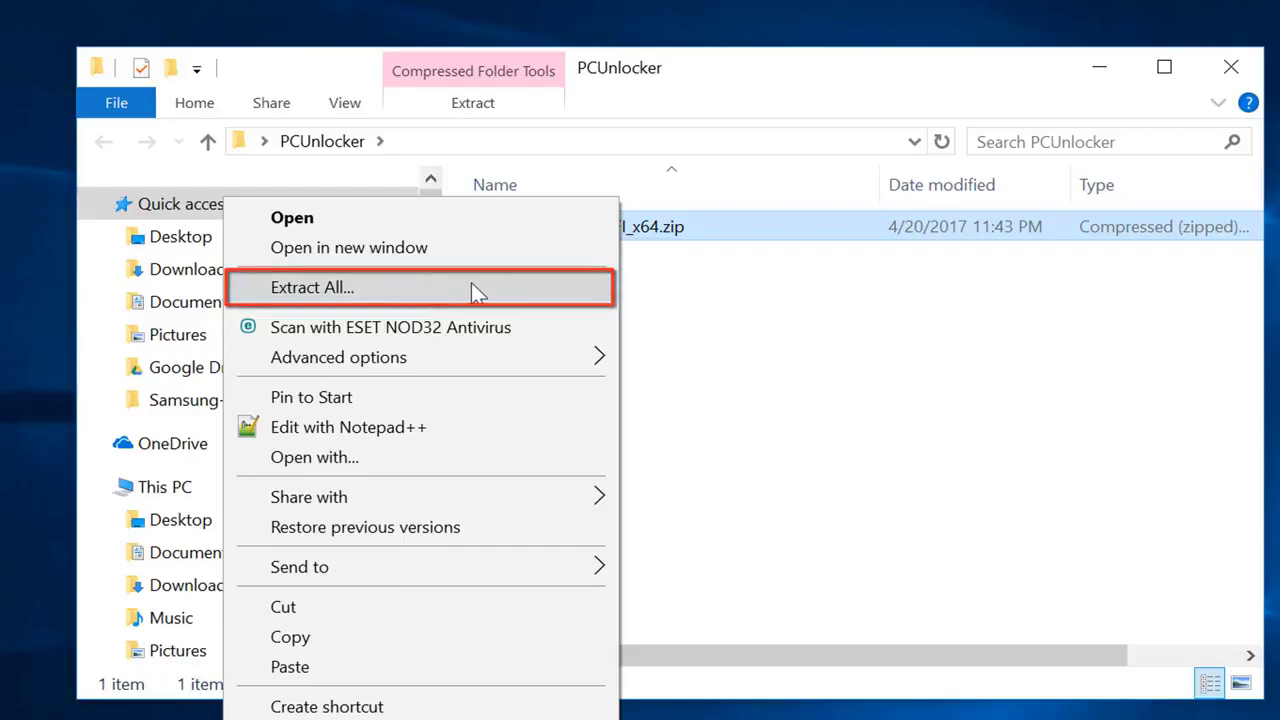
{"action": "left_click", "coordinate": [380, 290]}
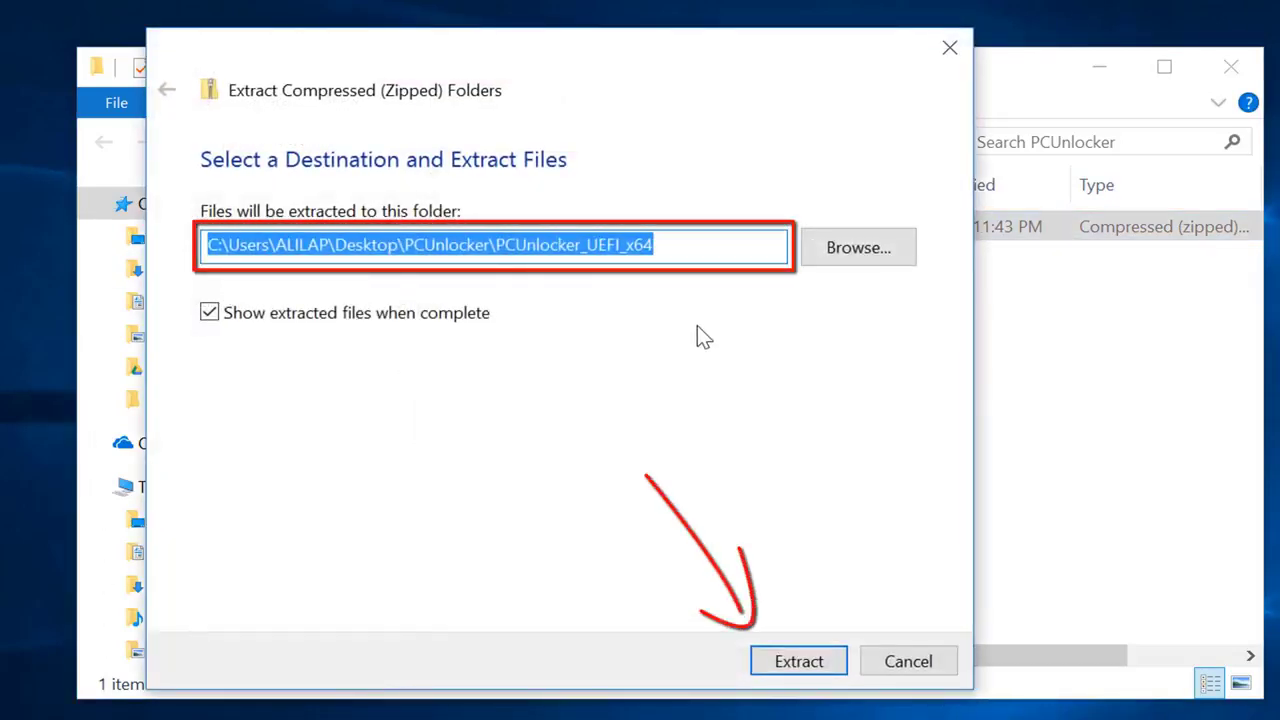
{"action": "left_click", "coordinate": [803, 668]}
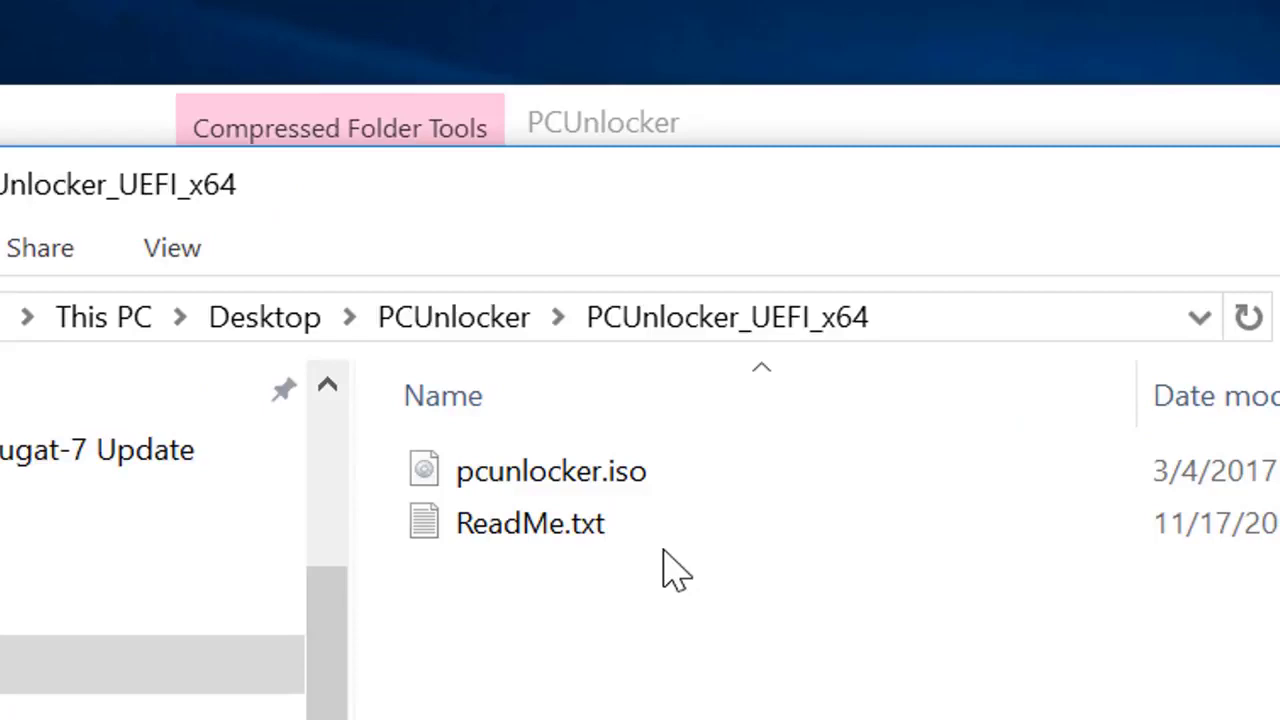
{"action": "left_click", "coordinate": [610, 488]}
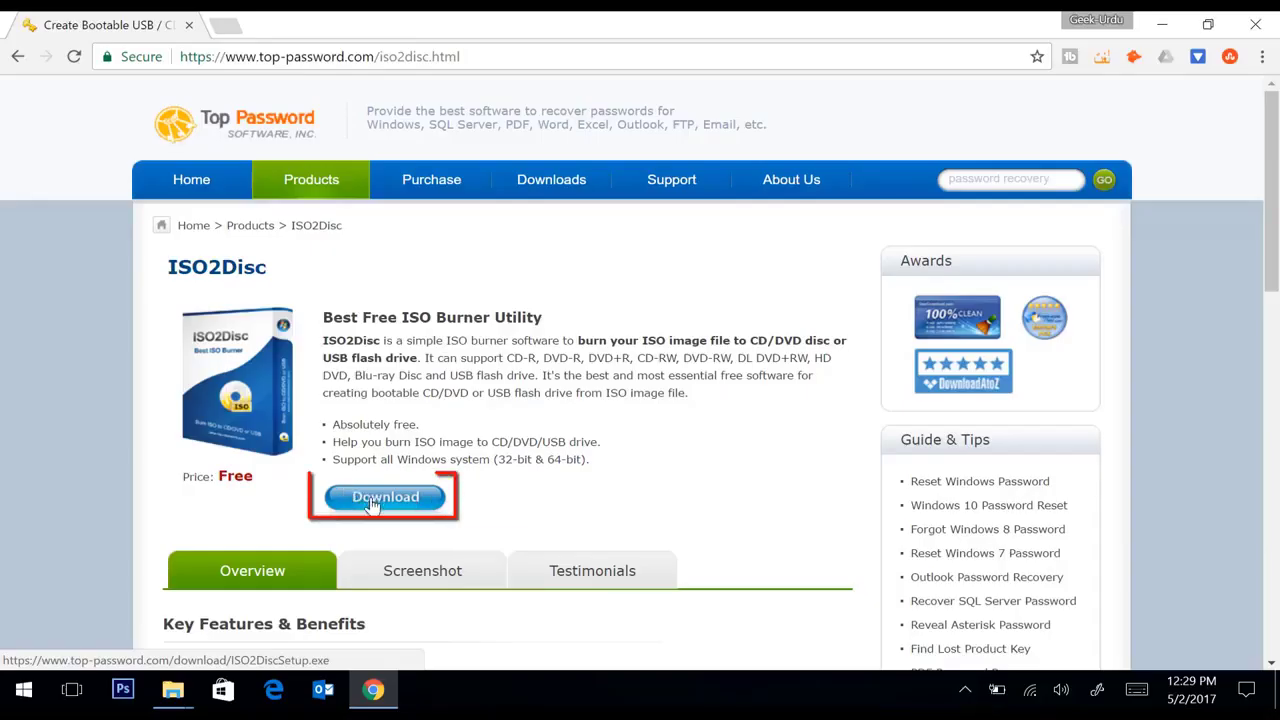
- Download ISO2DiscSetup.exe from the ISO2Disc page and run it
{"action": "left_click", "coordinate": [372, 505]}
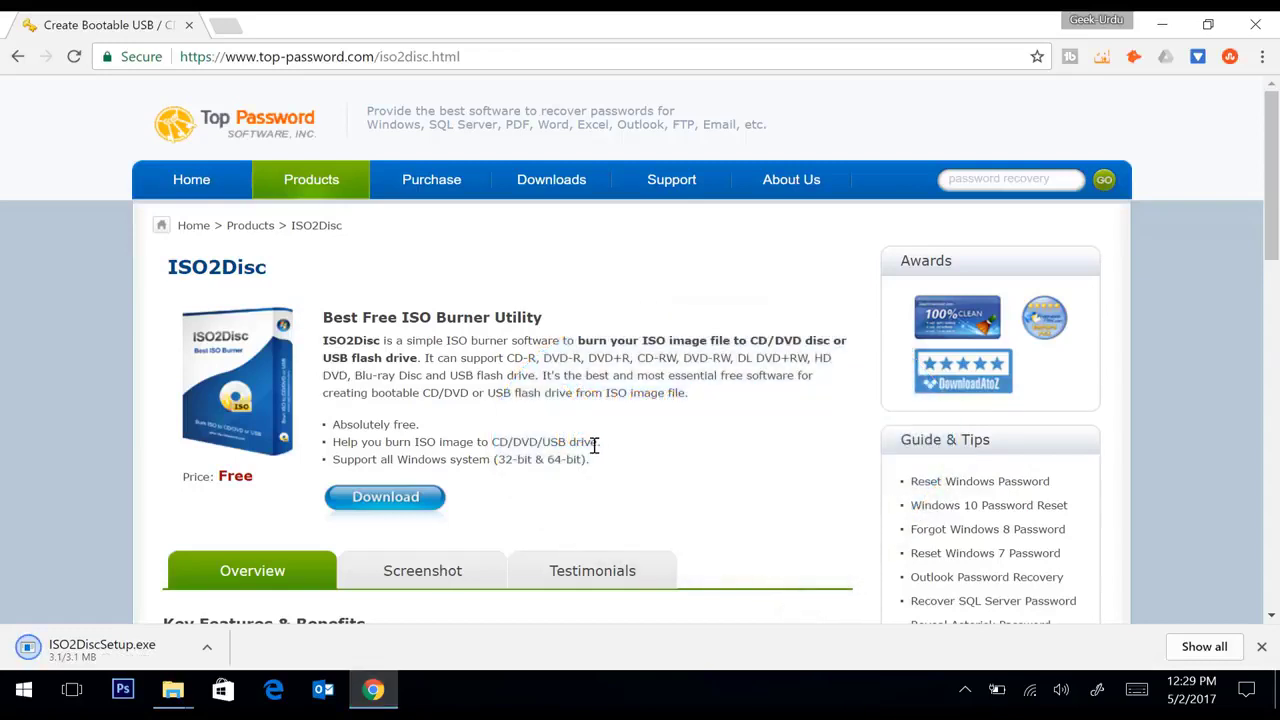
{"action": "left_click", "coordinate": [100, 650]}
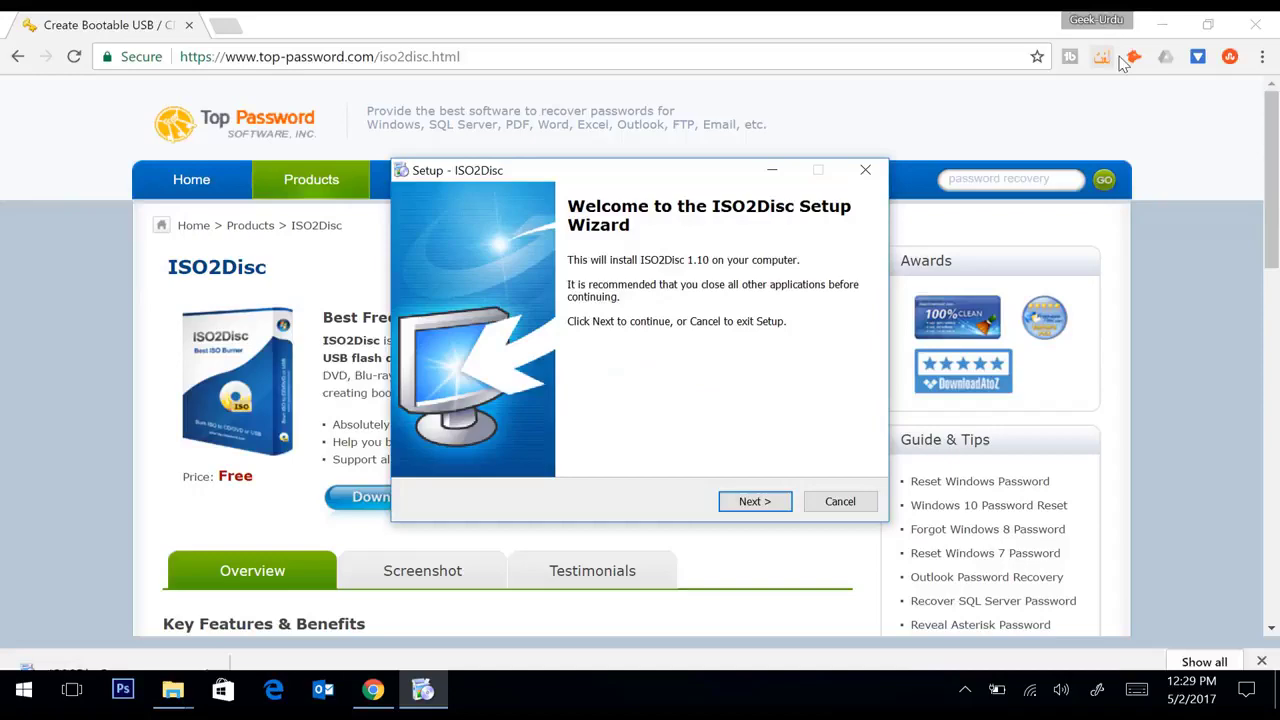
- Install ISO2Disc with default folders and a desktop icon, then launch it
{"action": "left_click", "coordinate": [1162, 24]}
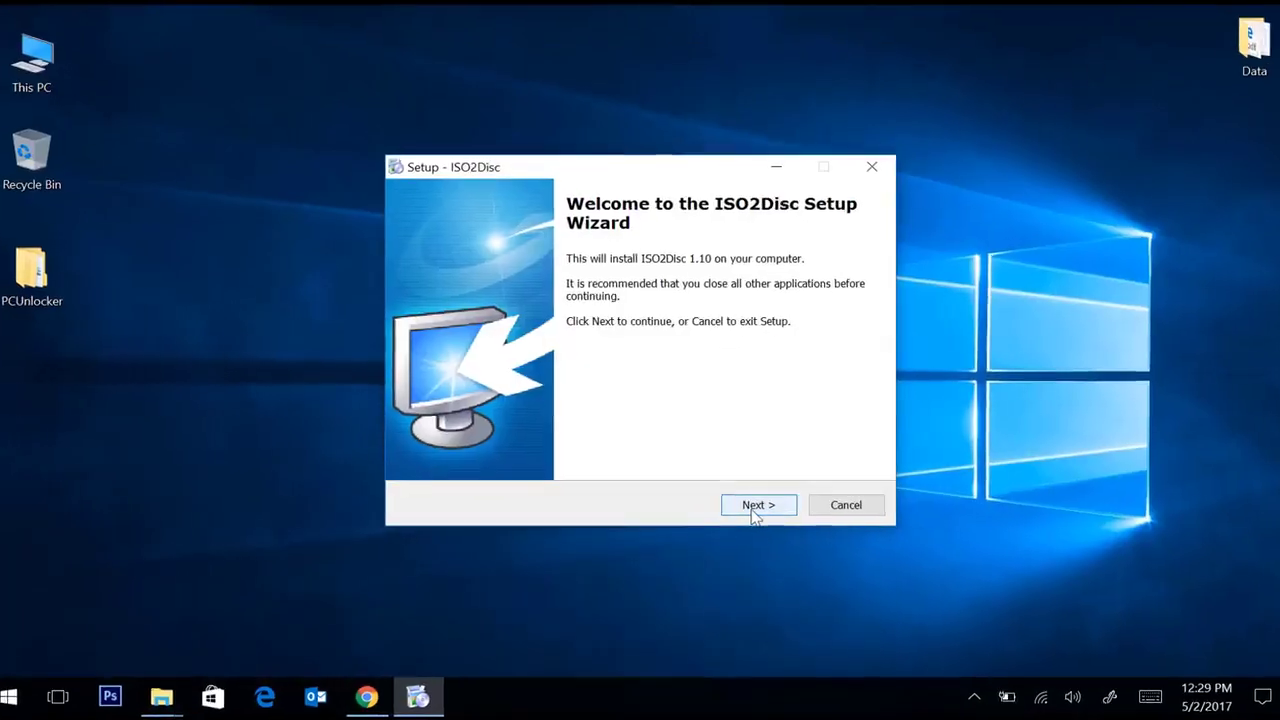
{"action": "left_click", "coordinate": [748, 510]}
{"action": "left_click", "coordinate": [877, 606]}
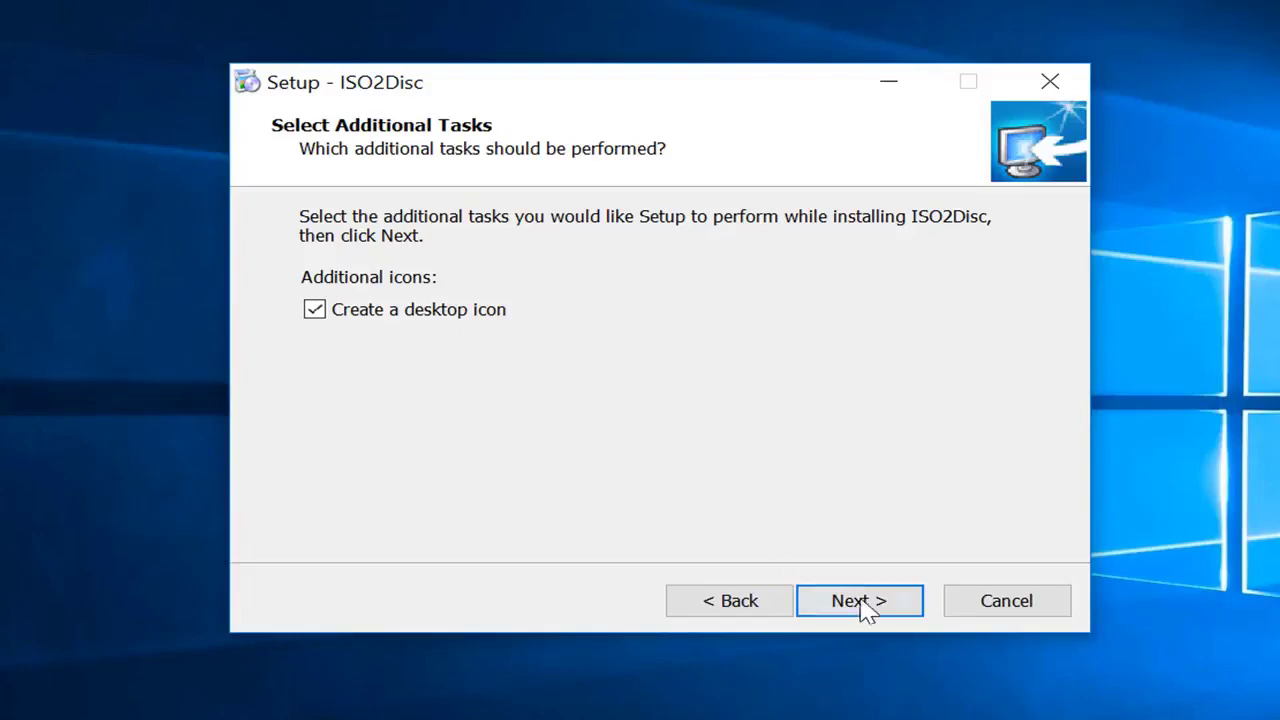
{"action": "left_click", "coordinate": [863, 606]}
{"action": "left_click", "coordinate": [866, 606]}
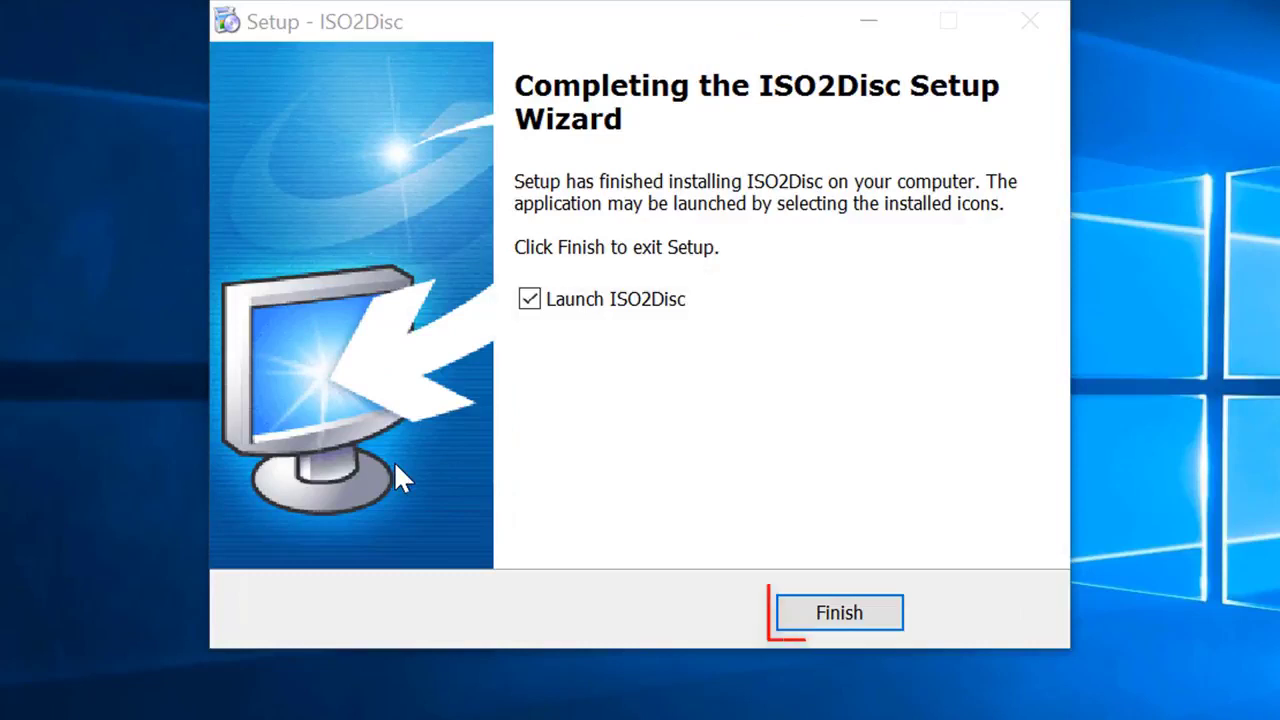
{"action": "left_click", "coordinate": [729, 399]}
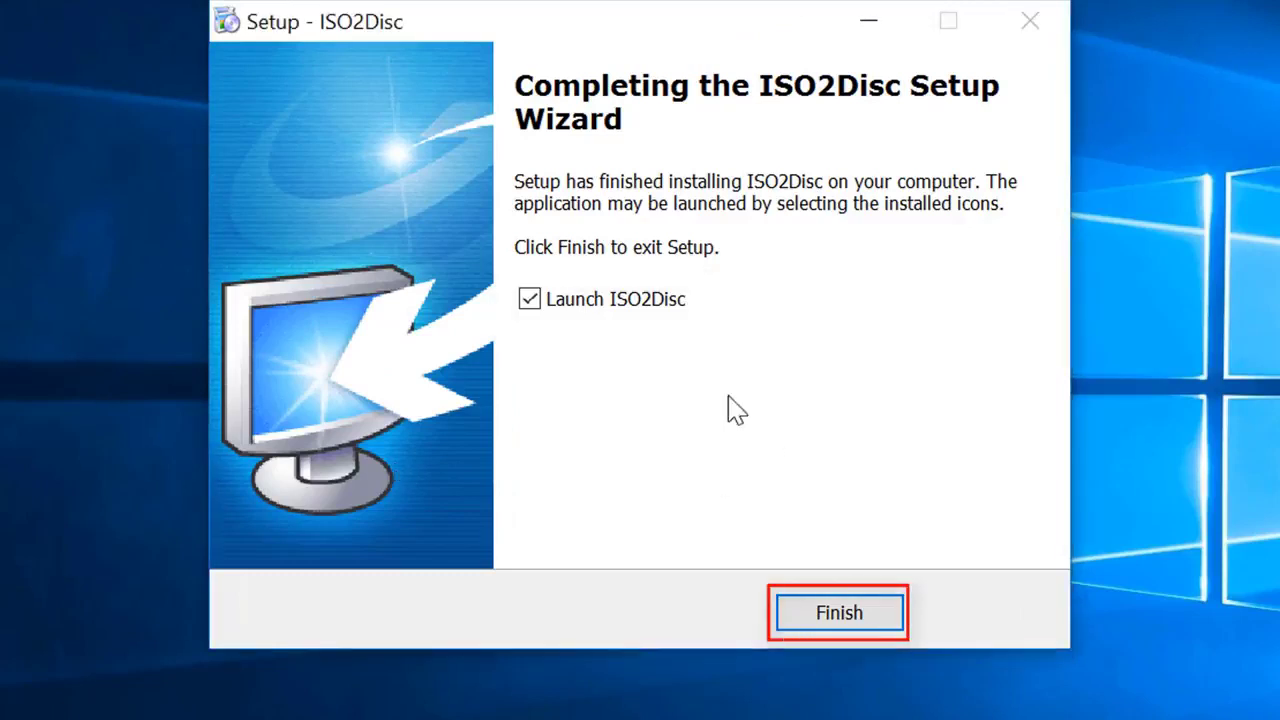
{"action": "left_click", "coordinate": [838, 620]}
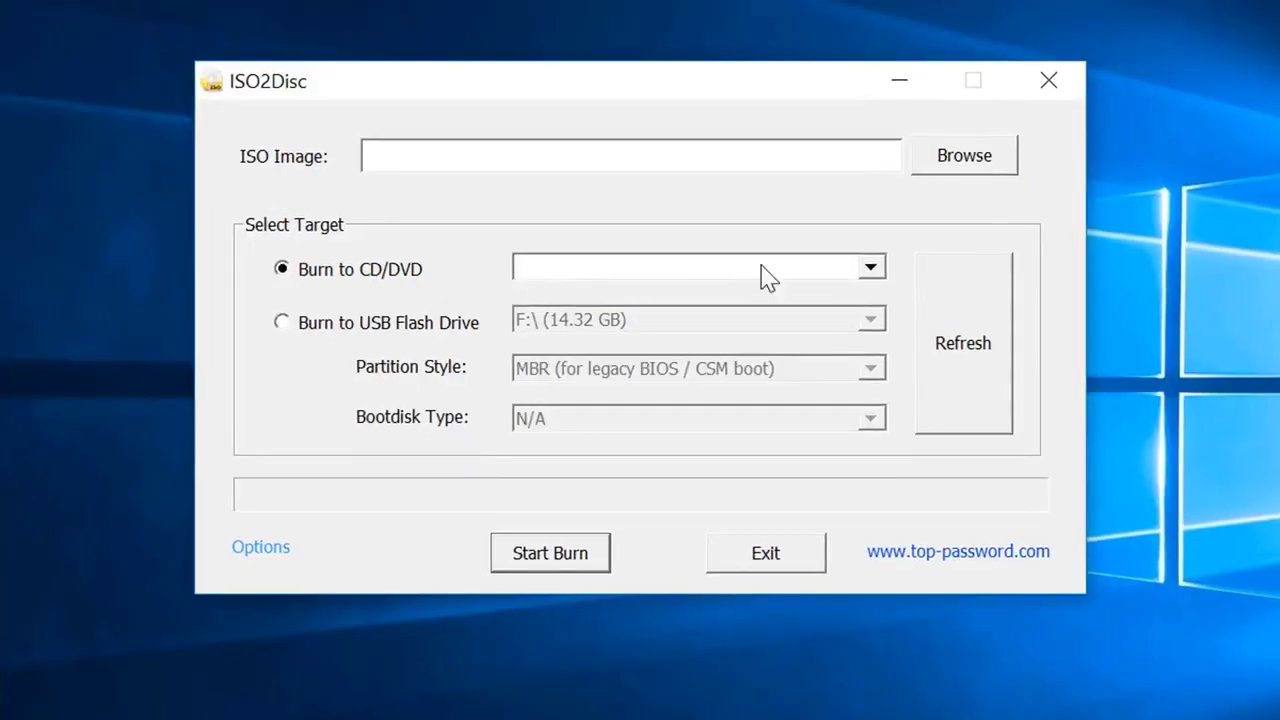
- Set the ISO image to Desktop\PCUnlocker\PCUnlocker_UEFI_x64\pcunlocker.iso
{"action": "left_click", "coordinate": [966, 163]}
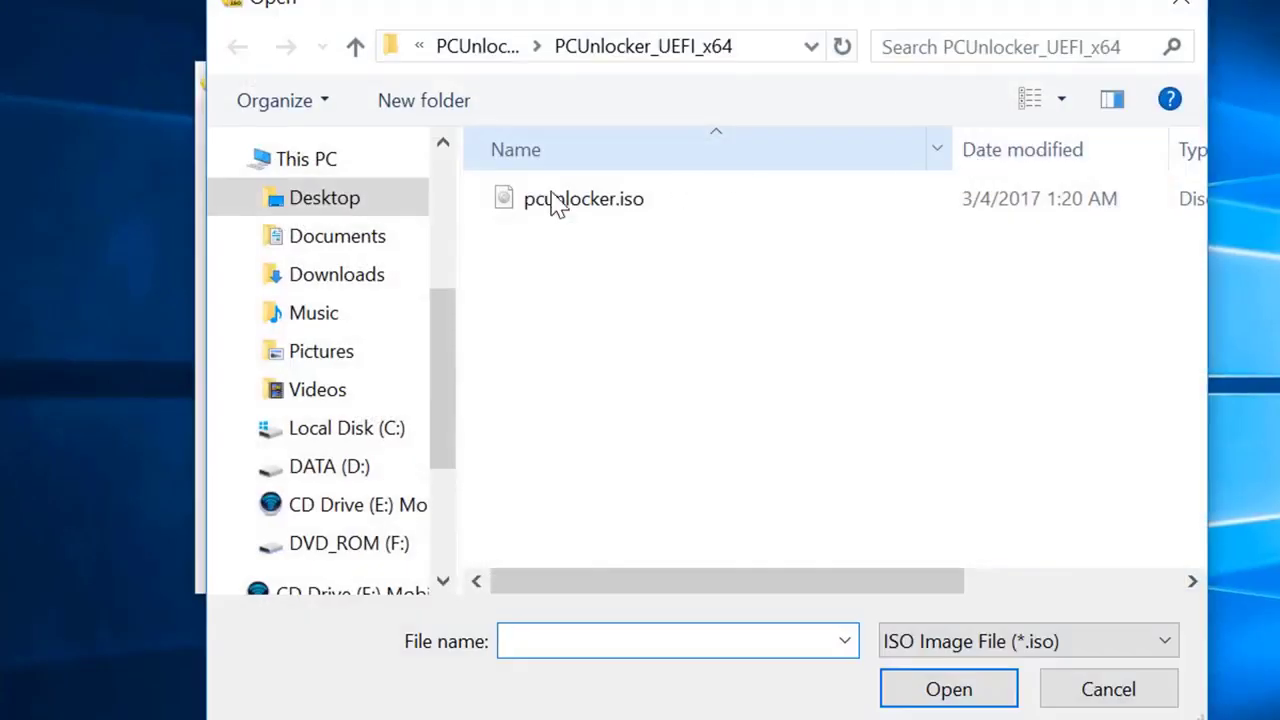
{"action": "left_click", "coordinate": [313, 199]}
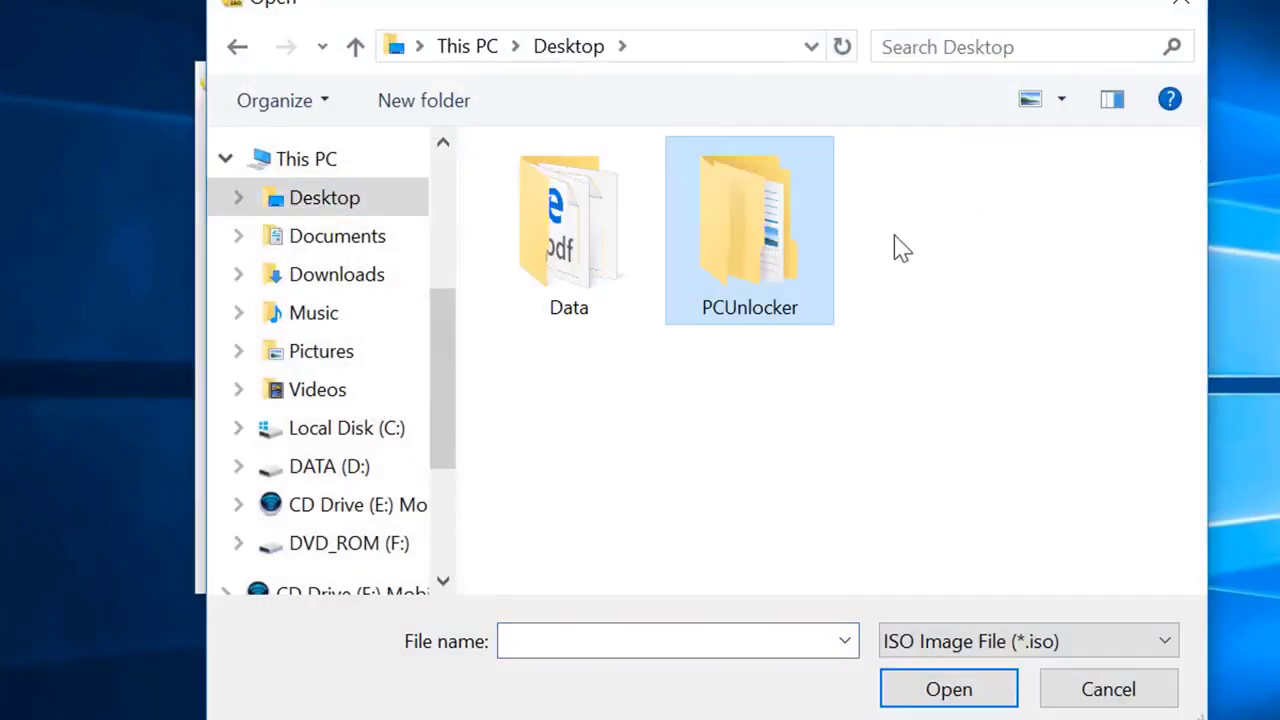
{"action": "double_click", "coordinate": [764, 241]}
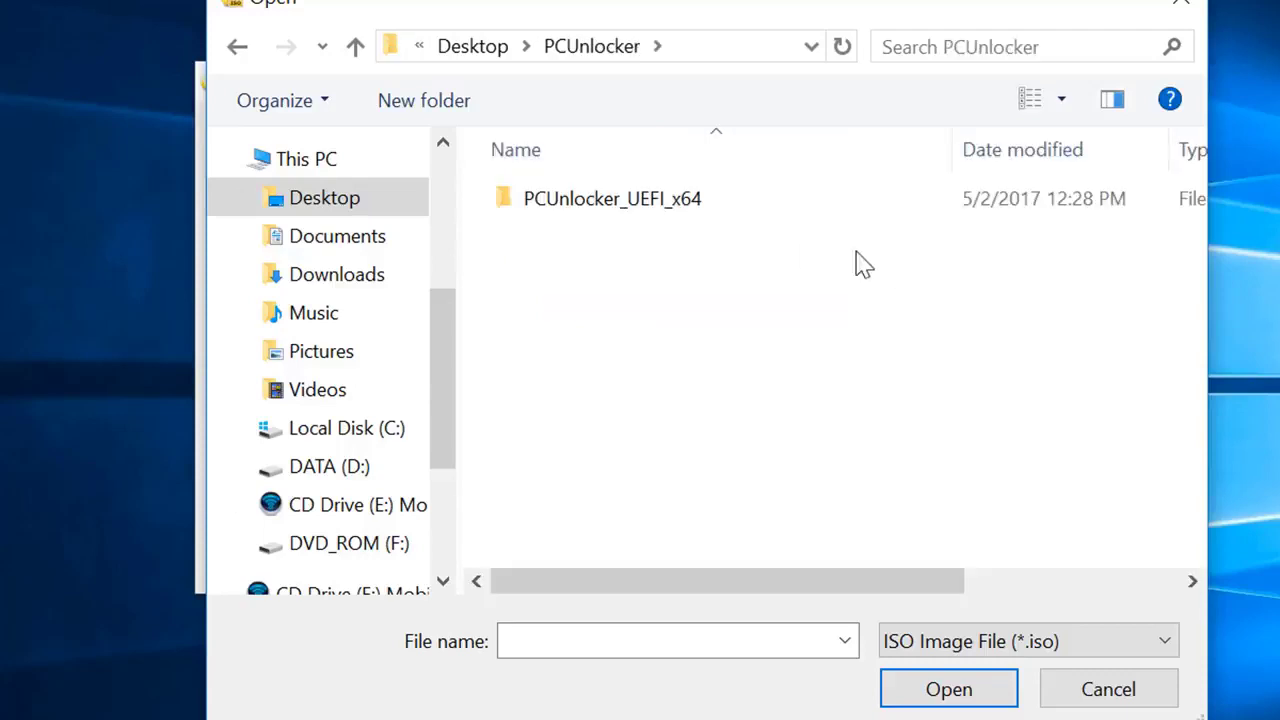
{"action": "double_click", "coordinate": [689, 213]}
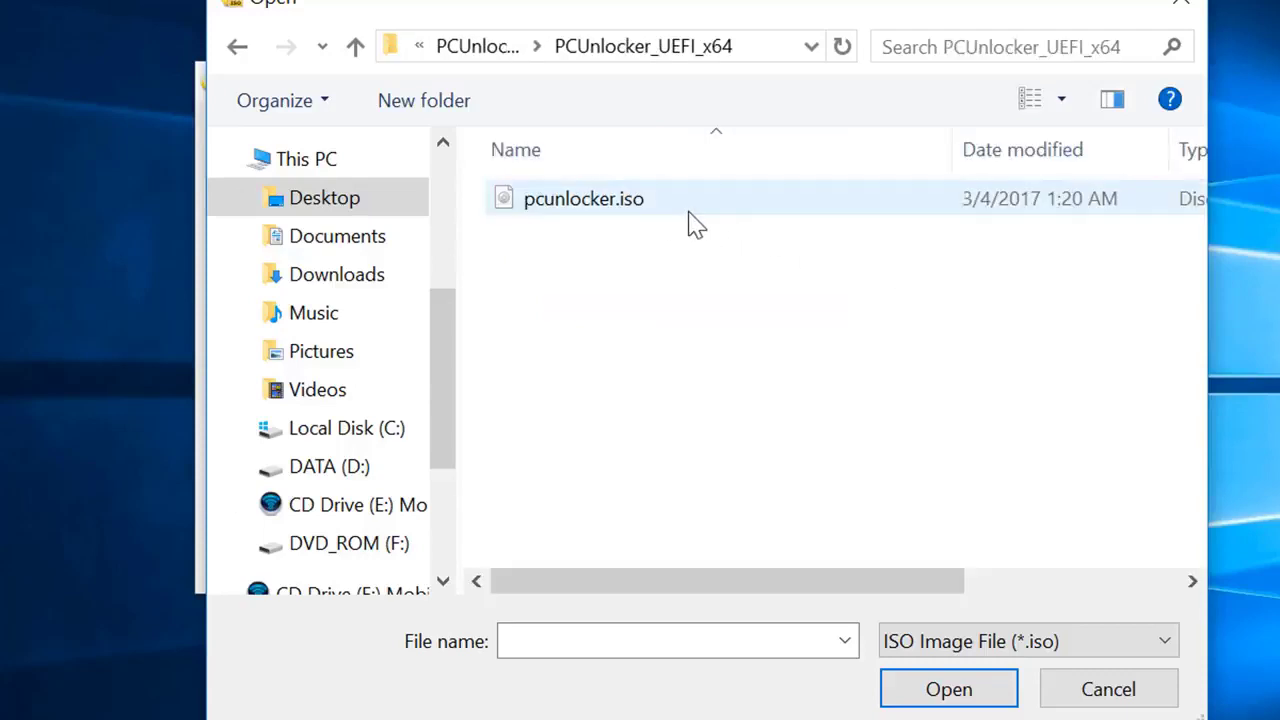
{"action": "left_click", "coordinate": [572, 210]}
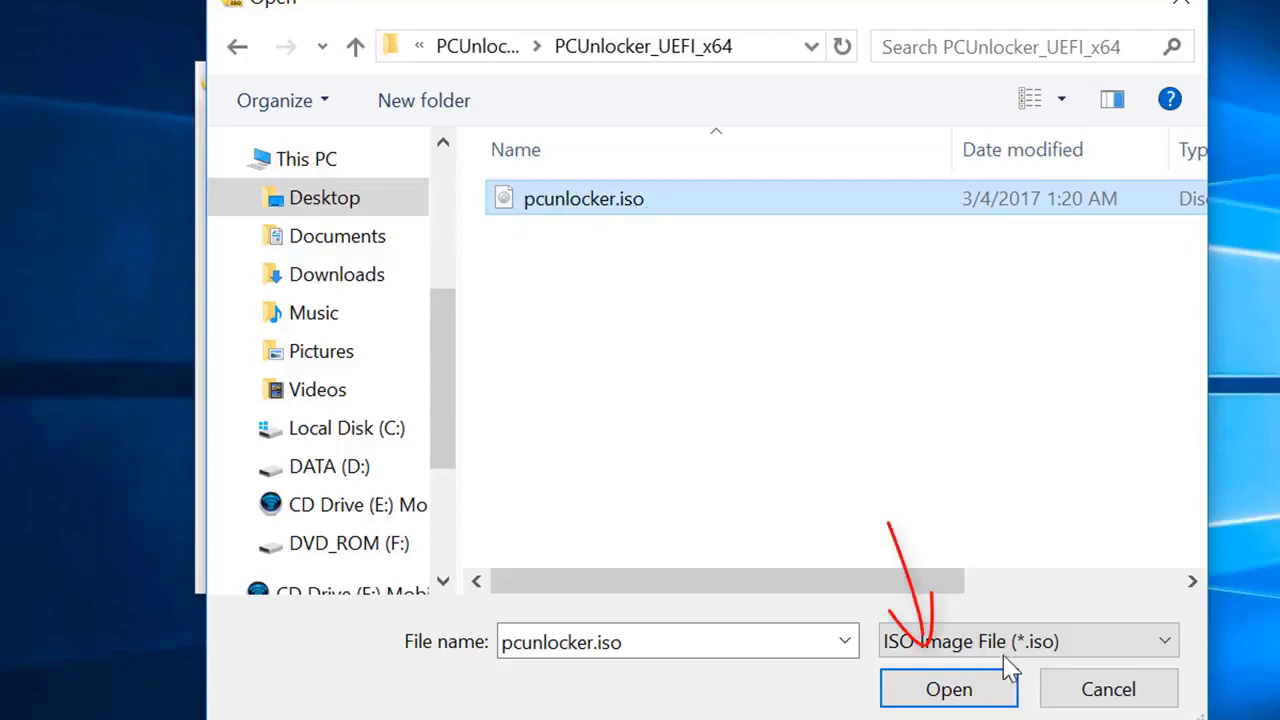
{"action": "left_click", "coordinate": [968, 698]}
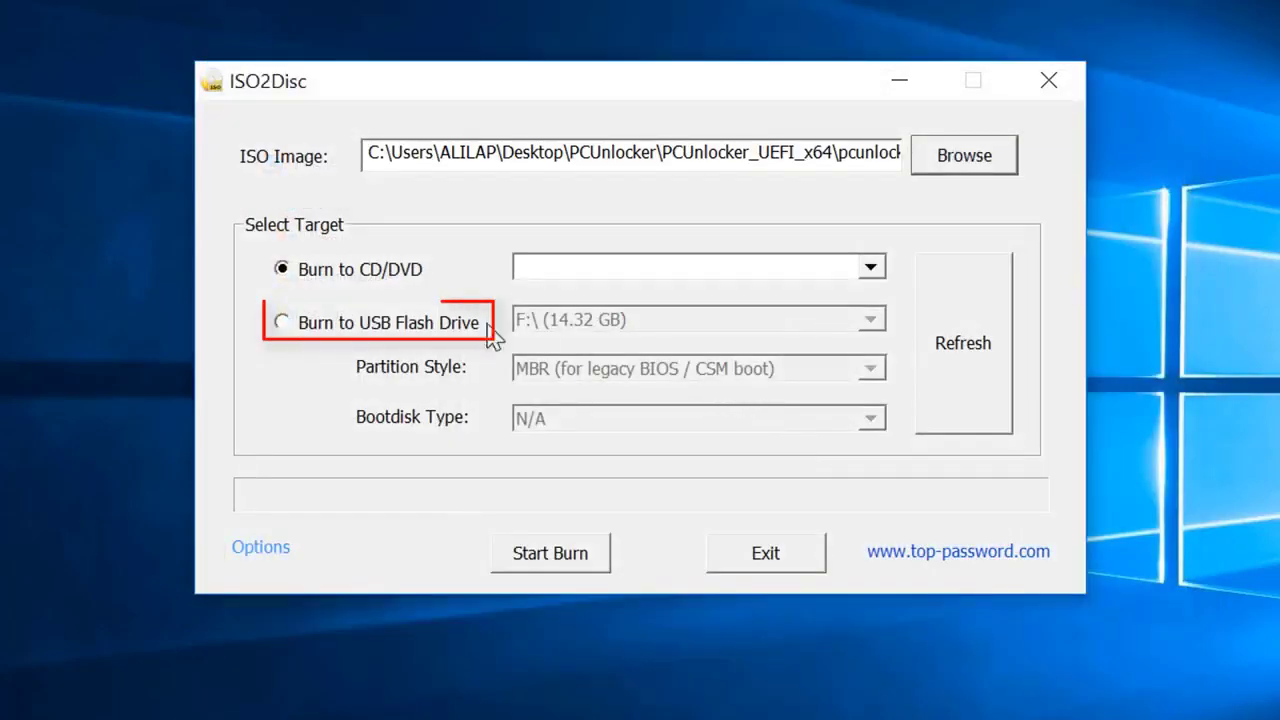
- Burn the ISO to the F: USB flash drive, accepting the erase warning
{"action": "left_click", "coordinate": [340, 330]}
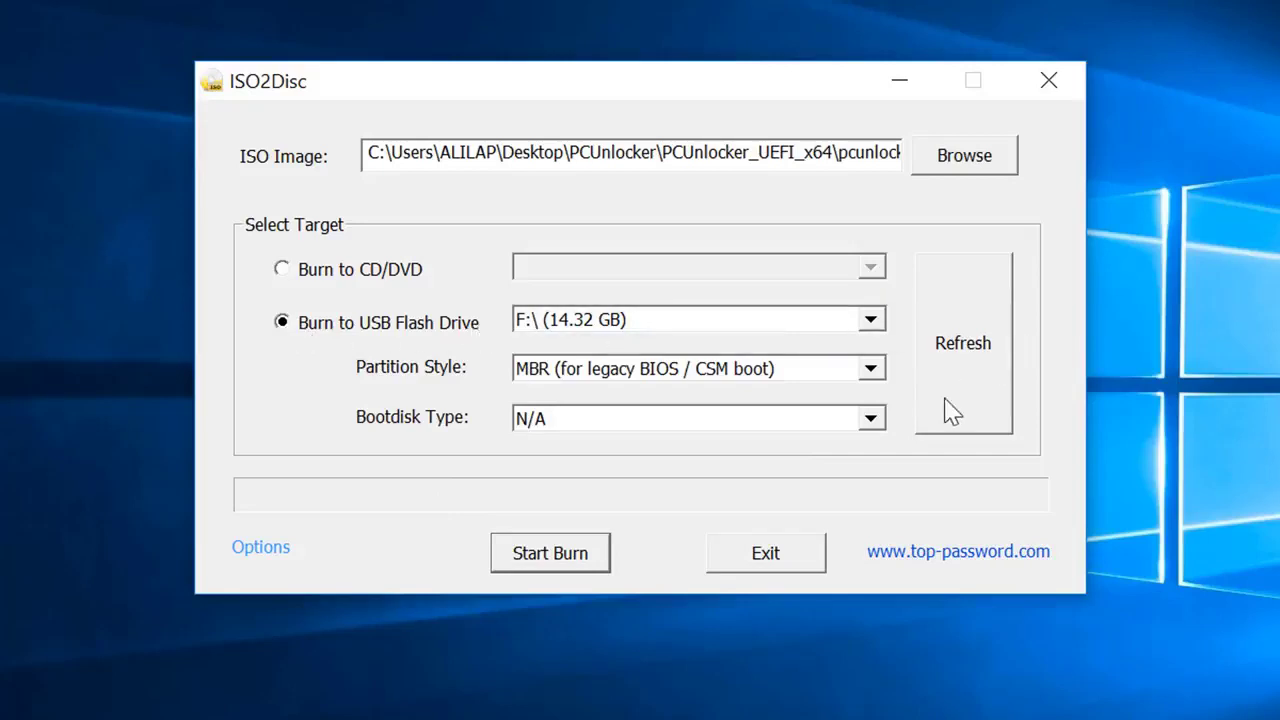
{"action": "left_click", "coordinate": [970, 360]}
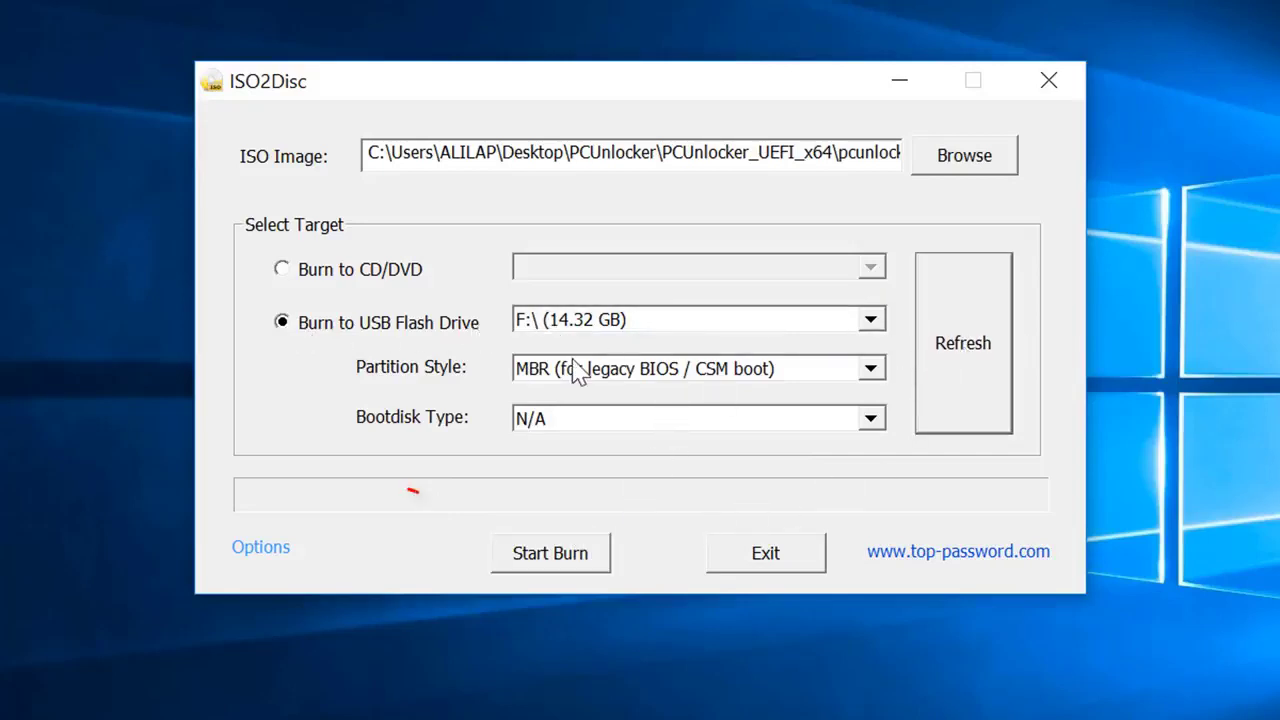
{"action": "left_click", "coordinate": [537, 556]}
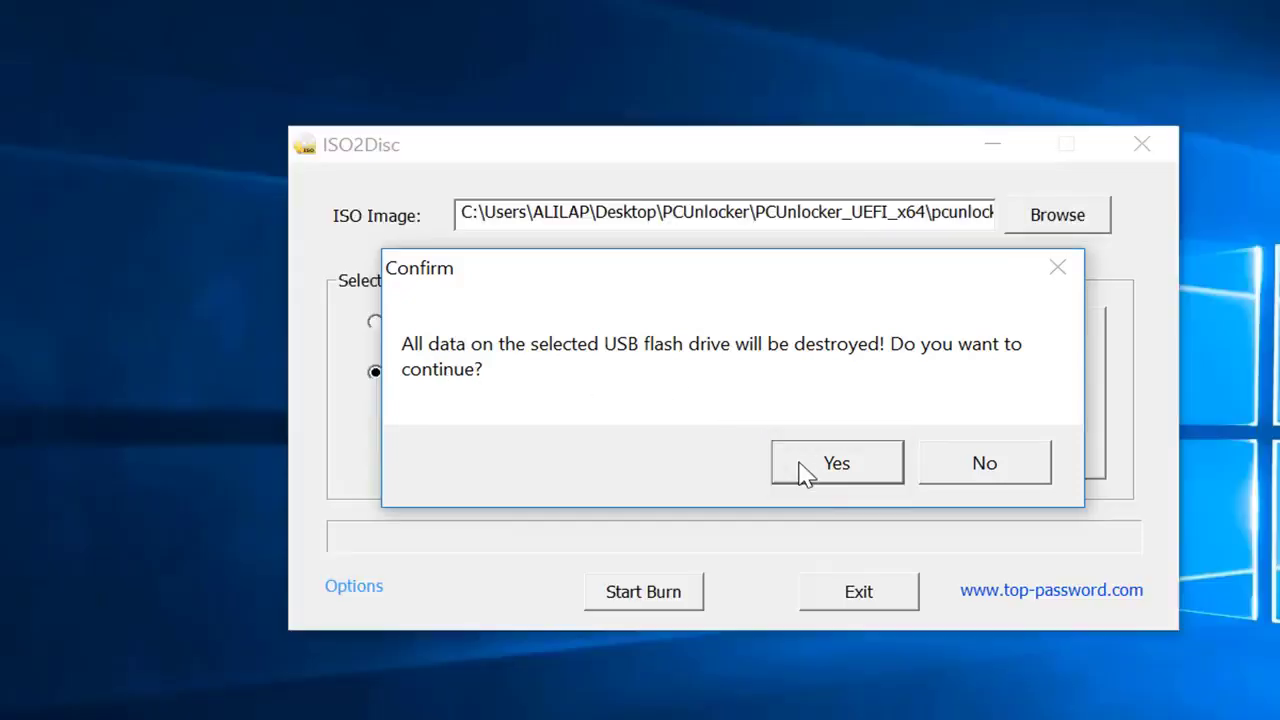
{"action": "left_click", "coordinate": [805, 470]}
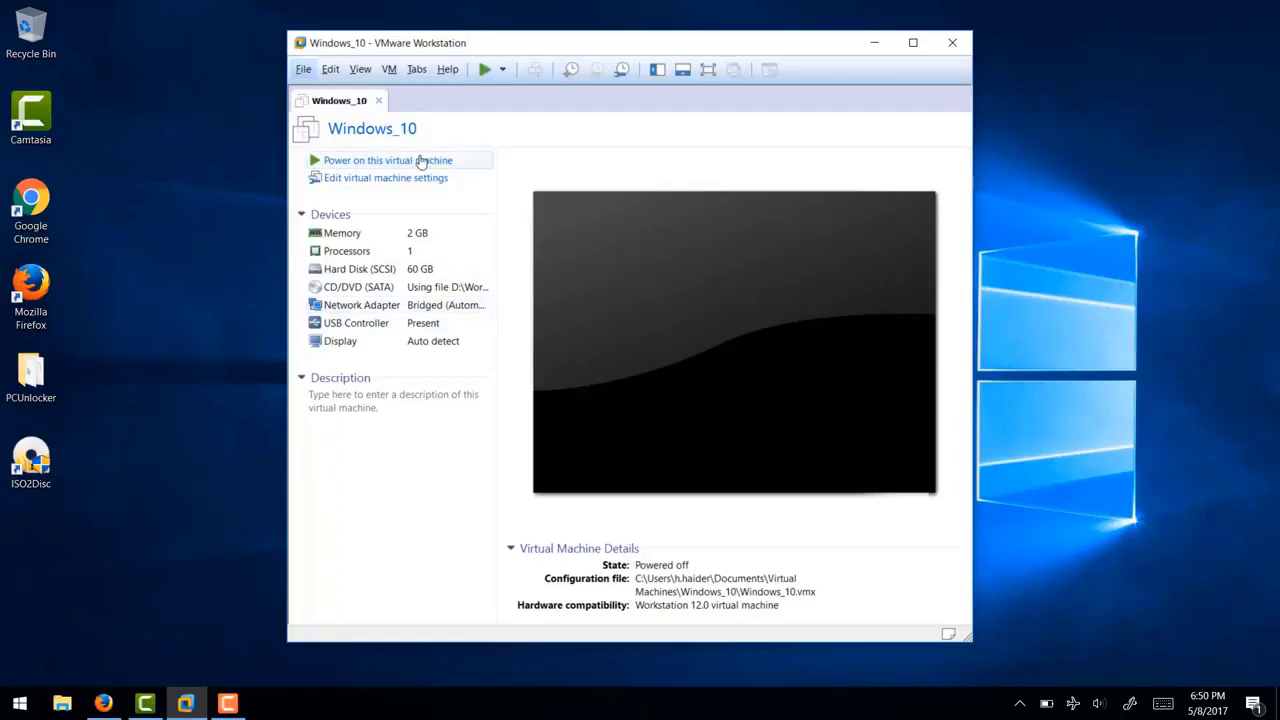
- Power on the Windows_10 VM and enter the PhoenixBIOS Setup Utility with F2
{"action": "left_click", "coordinate": [421, 162]}
{"action": "key", "text": "F2"}
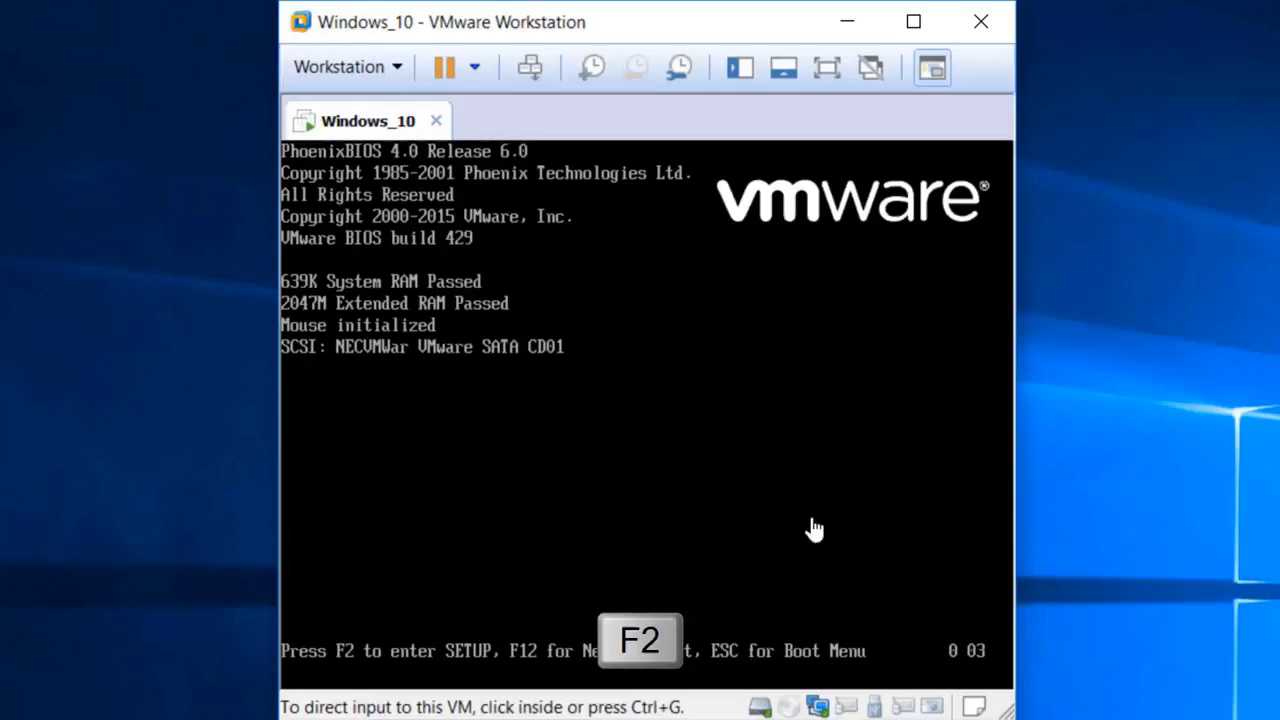
{"action": "left_click", "coordinate": [815, 530]}
{"action": "key", "text": "F2"}
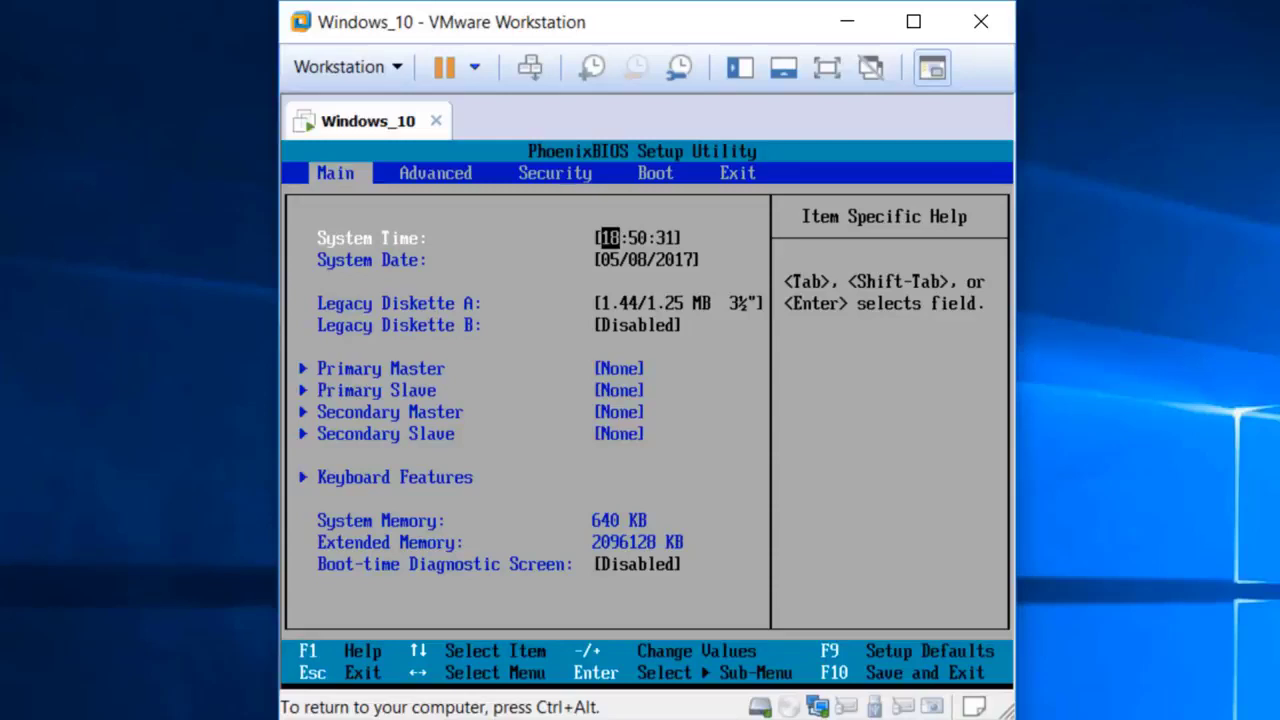
- Move Removable Devices to the top of the Boot order, save with F10, and restart
{"action": "key", "text": "Right"}
{"action": "key", "text": "Right"}
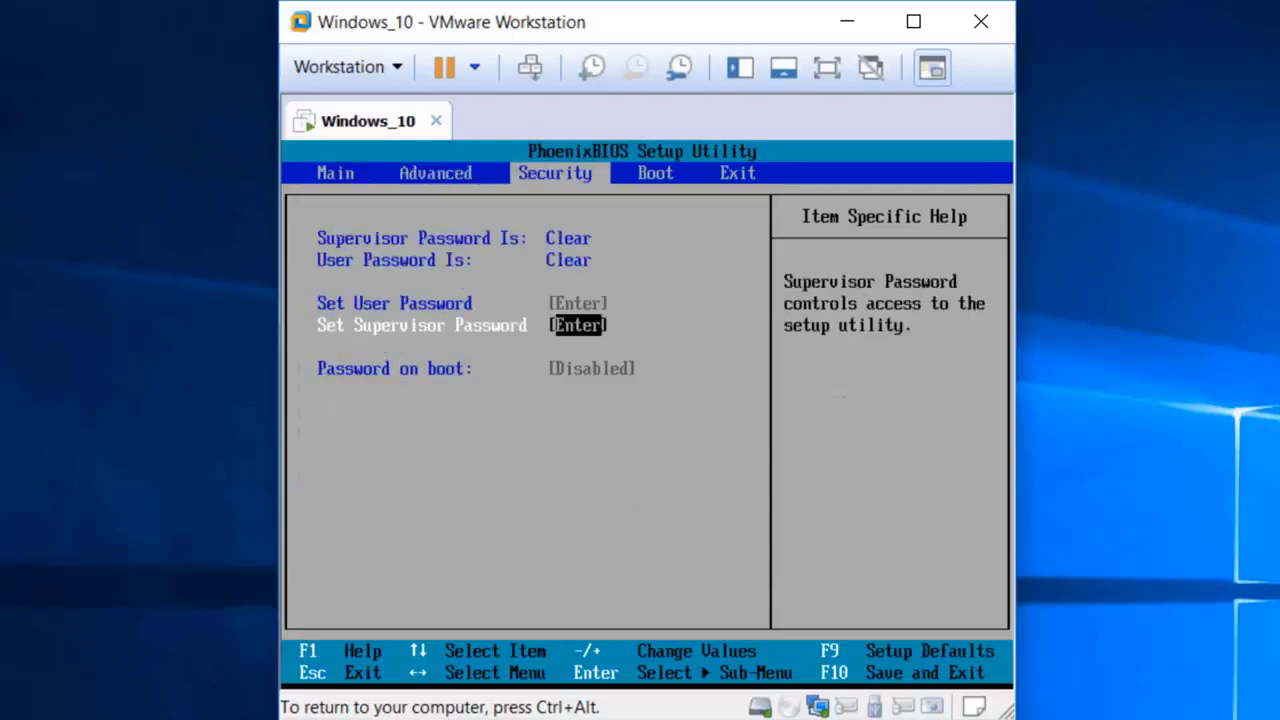
{"action": "key", "text": "Right"}
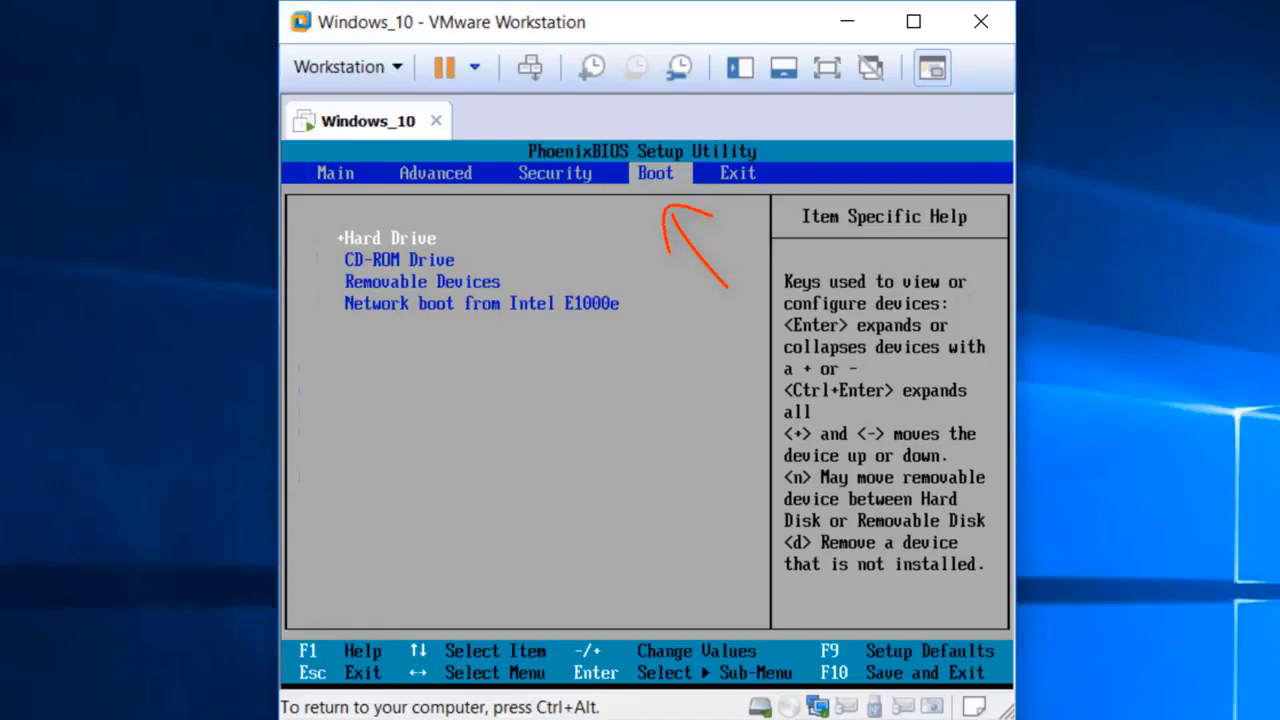
{"action": "key", "text": "Down"}
{"action": "key", "text": "Down"}
{"action": "key", "text": "Down"}
{"action": "key", "text": "Up"}
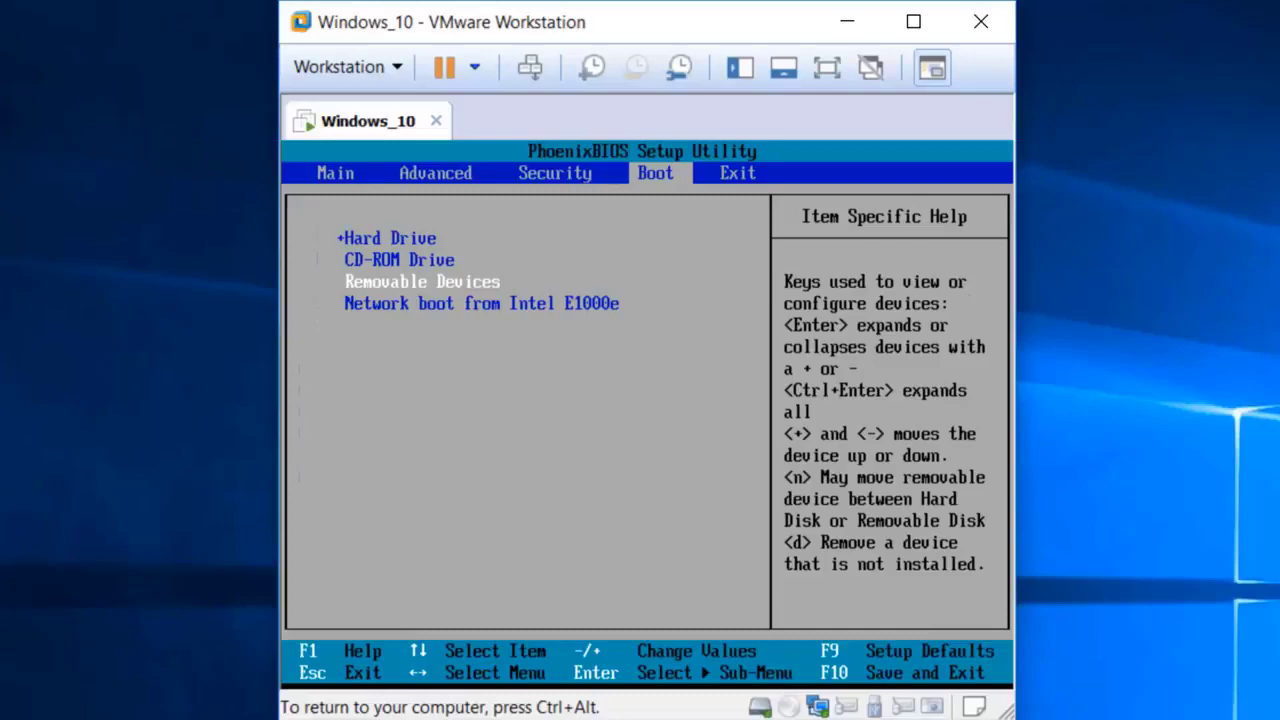
{"action": "key", "text": "plus"}
{"action": "key", "text": "plus"}
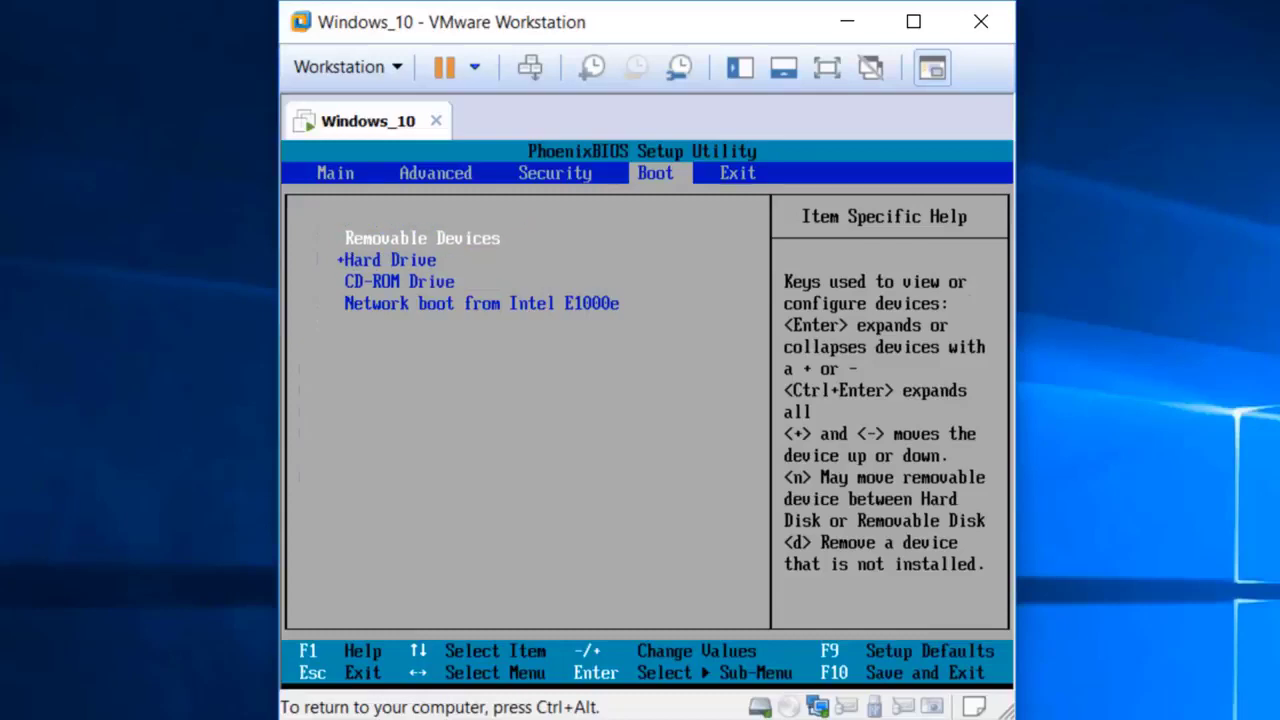
{"action": "key", "text": "F10"}
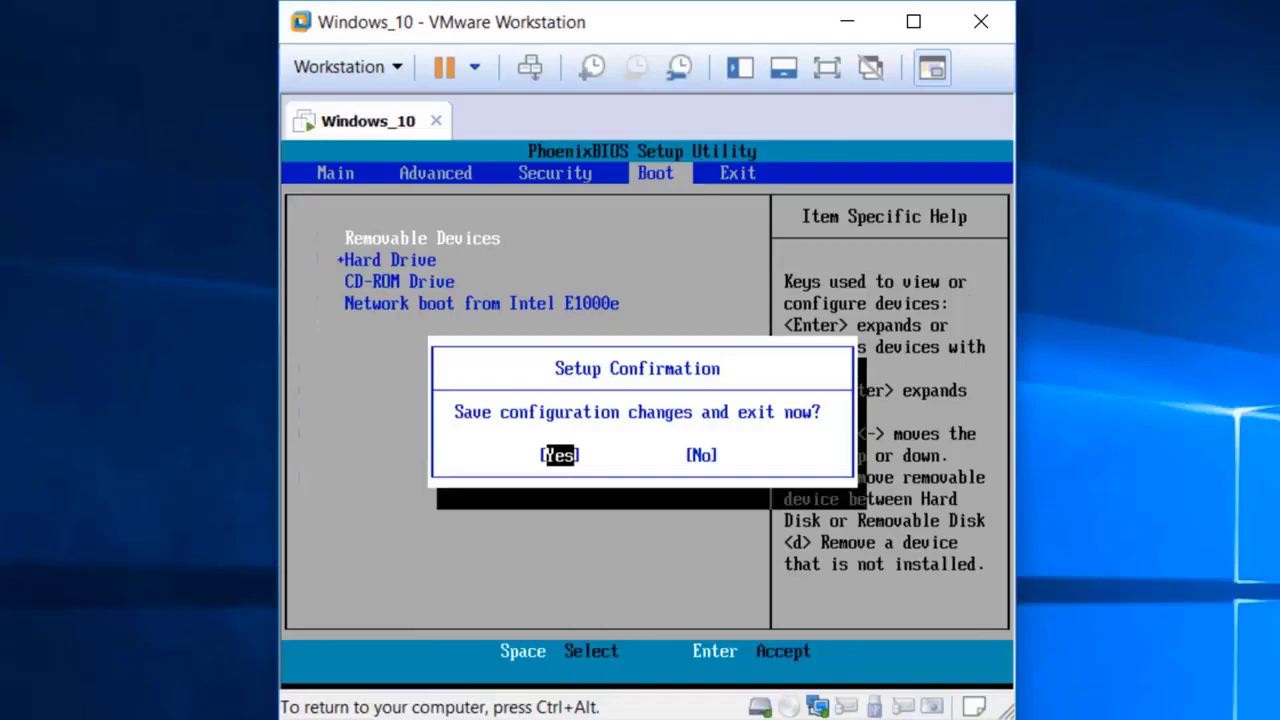
{"action": "key", "text": "Return"}
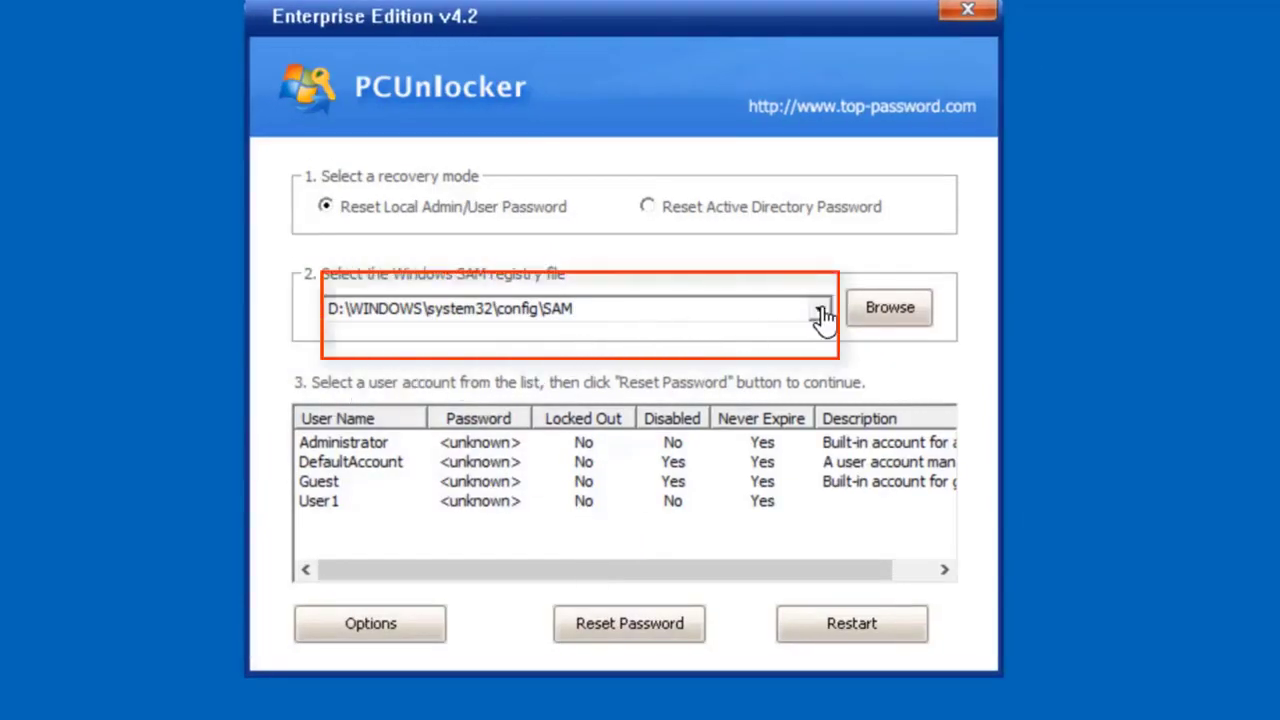
- Using the D:\WINDOWS\system32\config\SAM file, blank the Administrator password and restart
{"action": "left_click", "coordinate": [820, 310]}
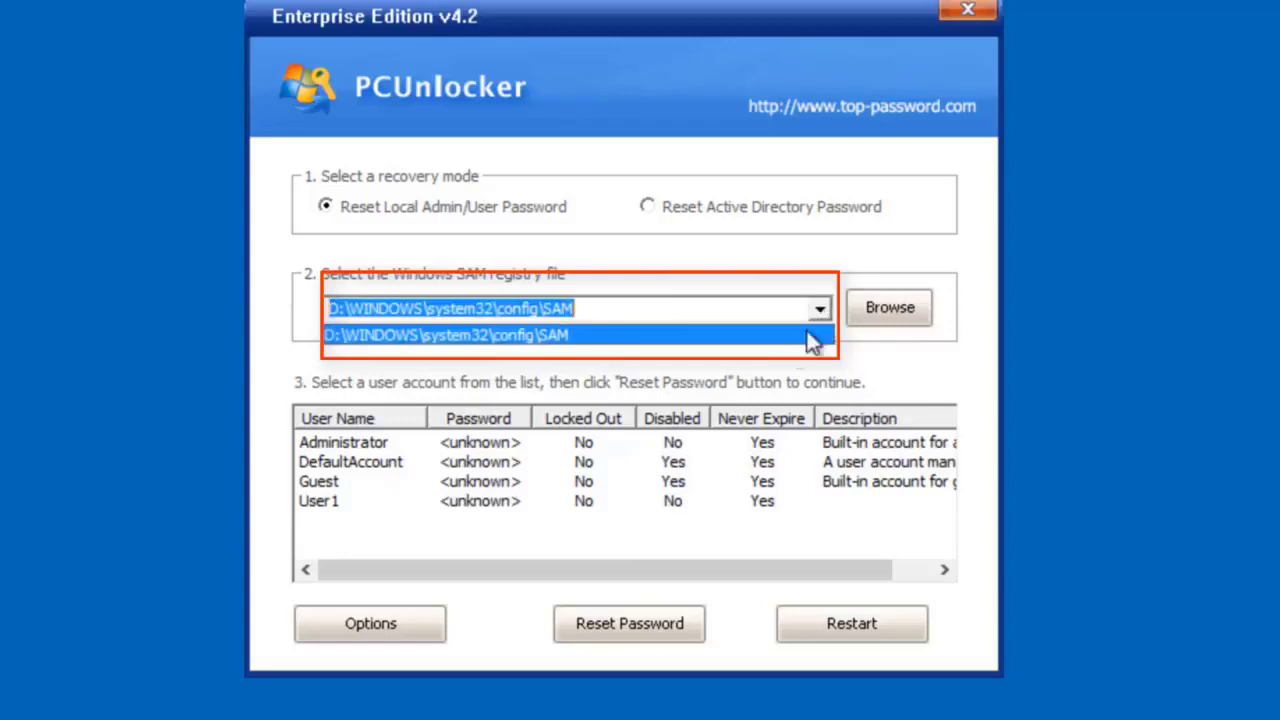
{"action": "left_click", "coordinate": [776, 345]}
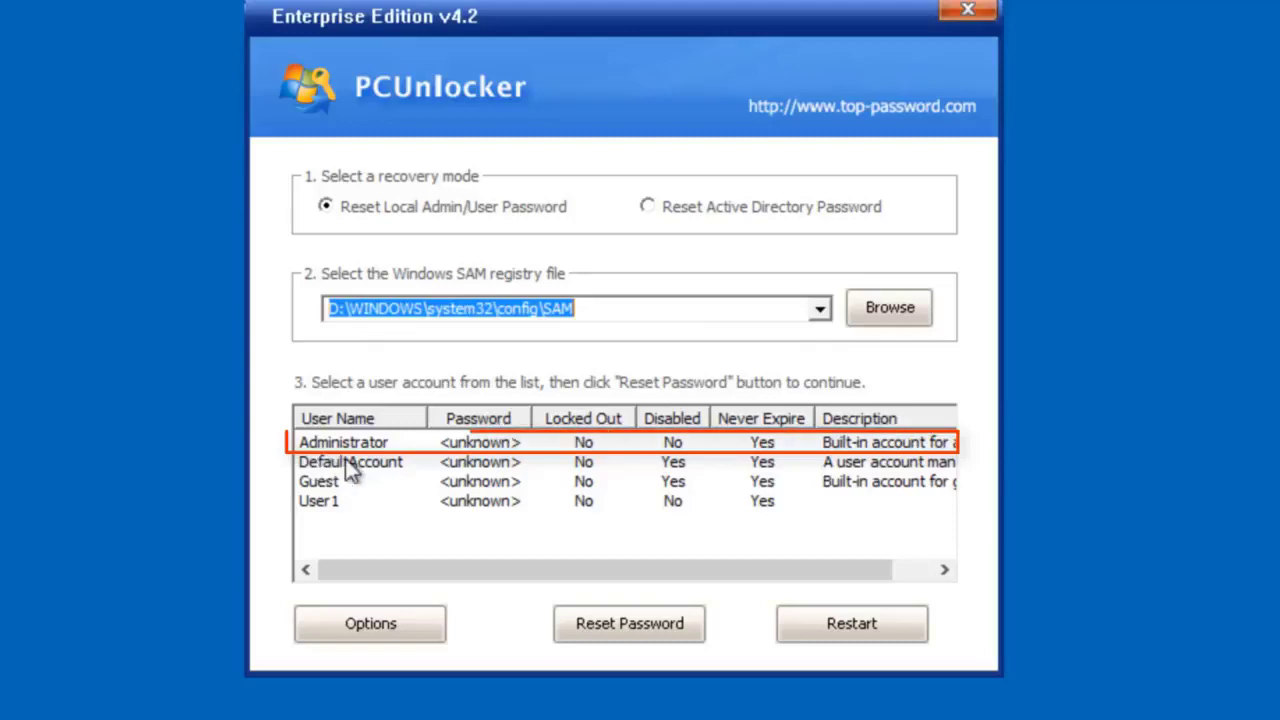
{"action": "left_click", "coordinate": [330, 446]}
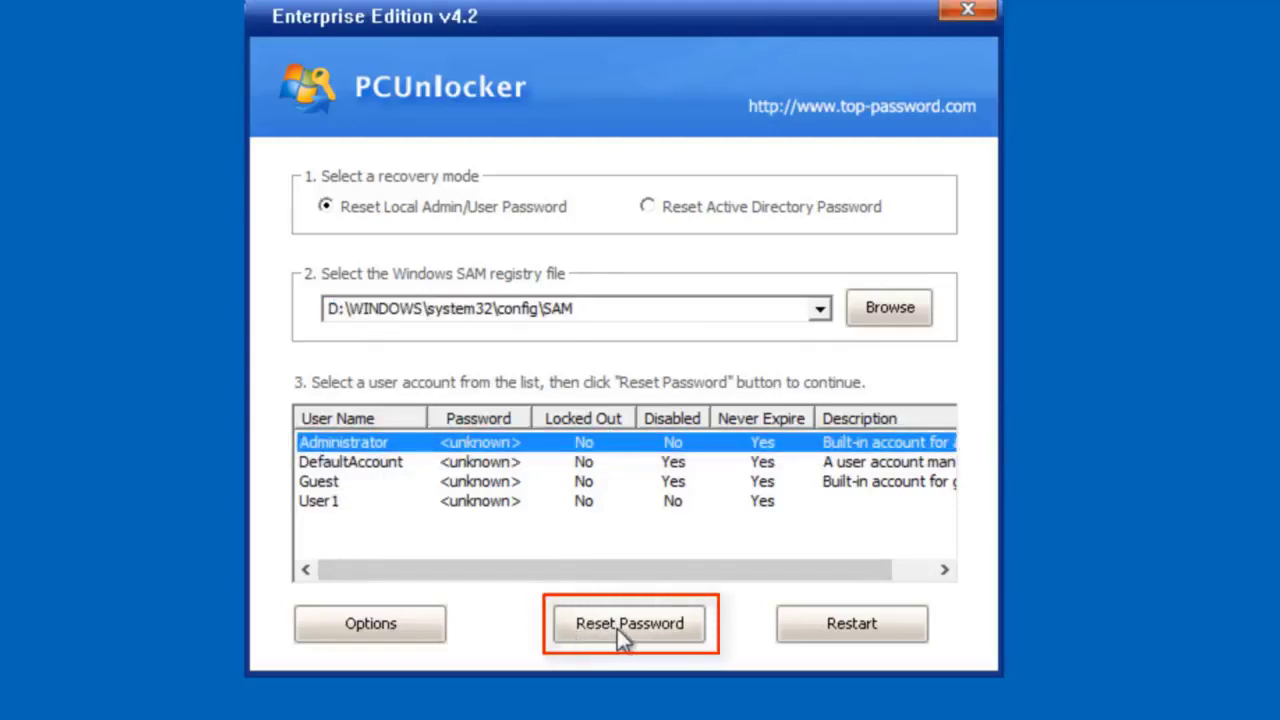
{"action": "left_click", "coordinate": [618, 632]}
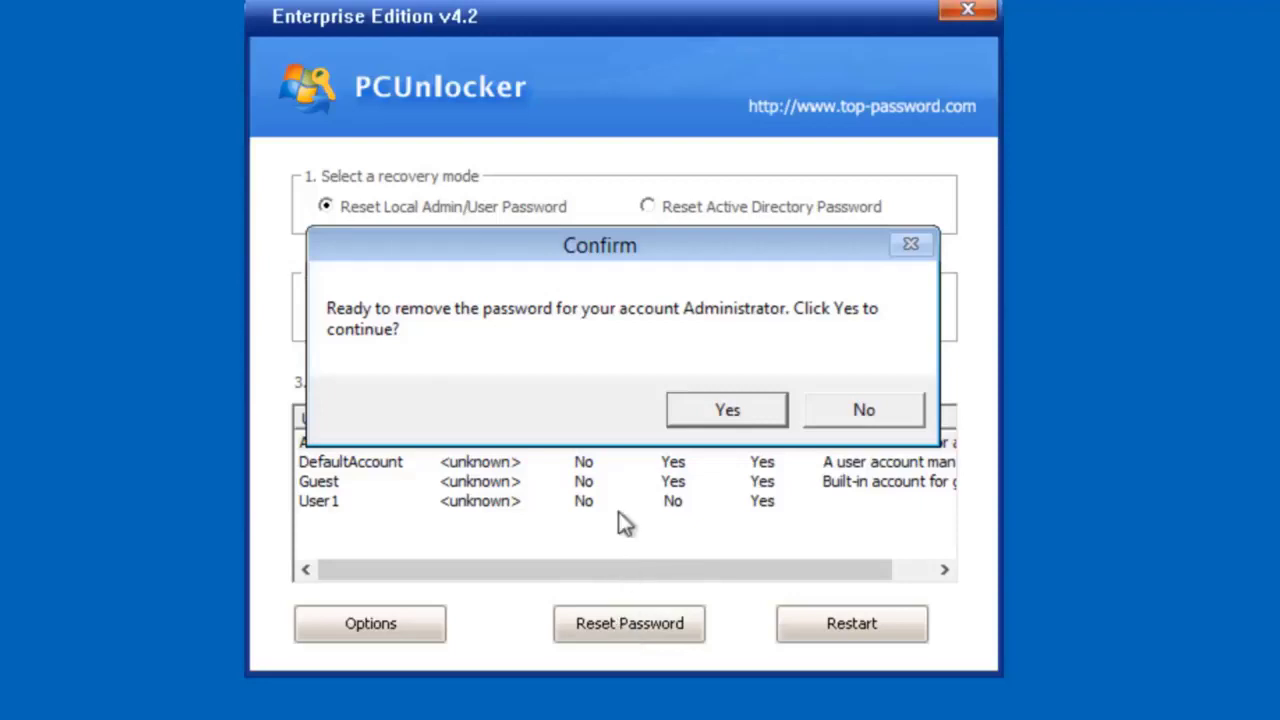
{"action": "left_click", "coordinate": [717, 420]}
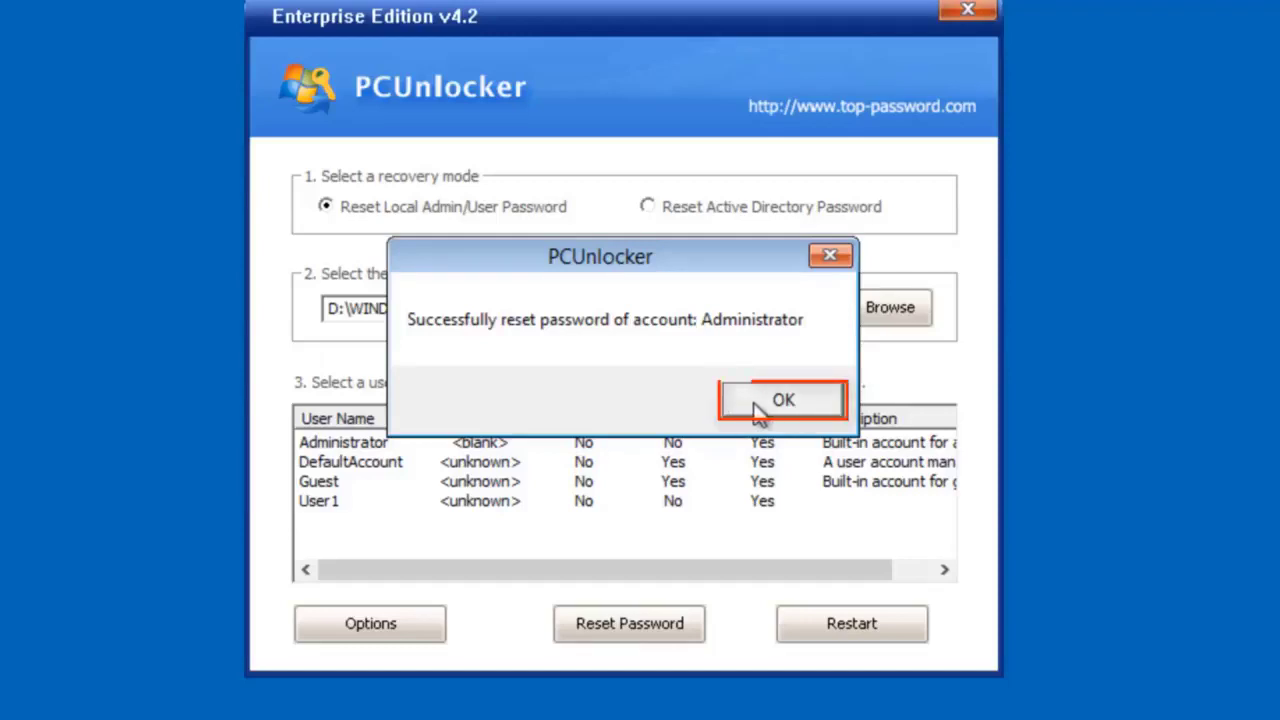
{"action": "left_click", "coordinate": [755, 408]}
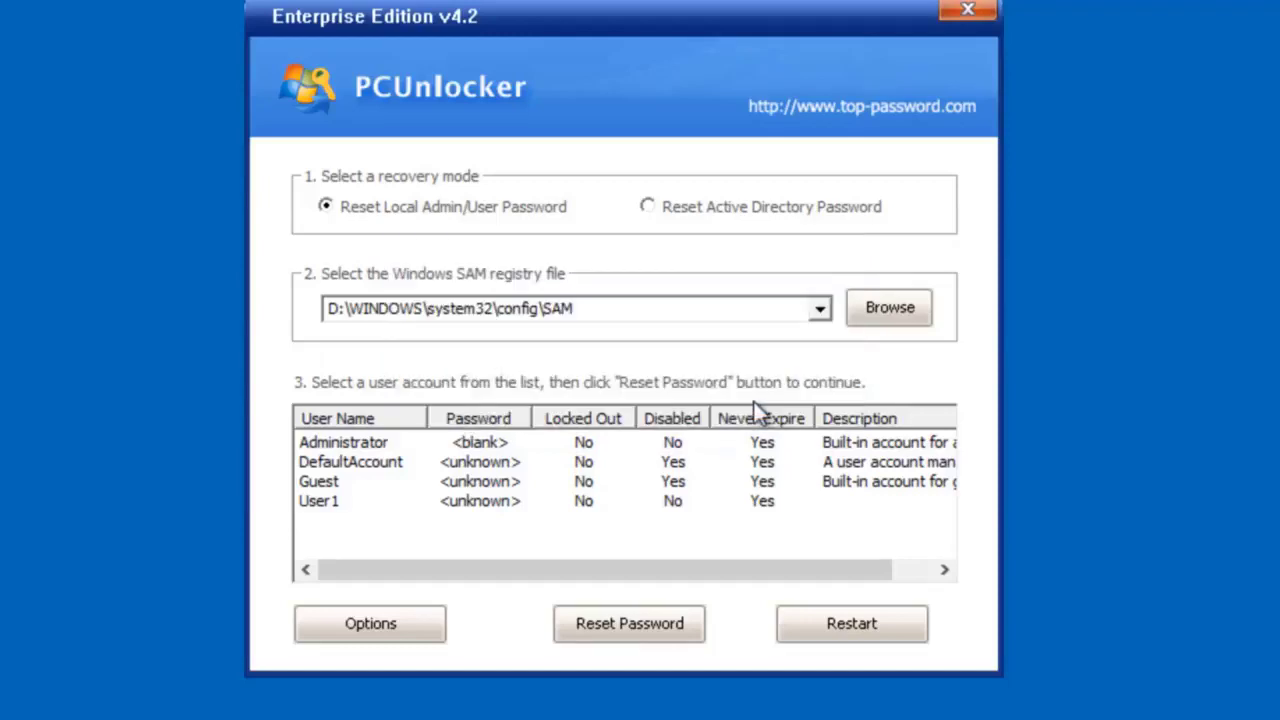
{"action": "left_click", "coordinate": [844, 630]}
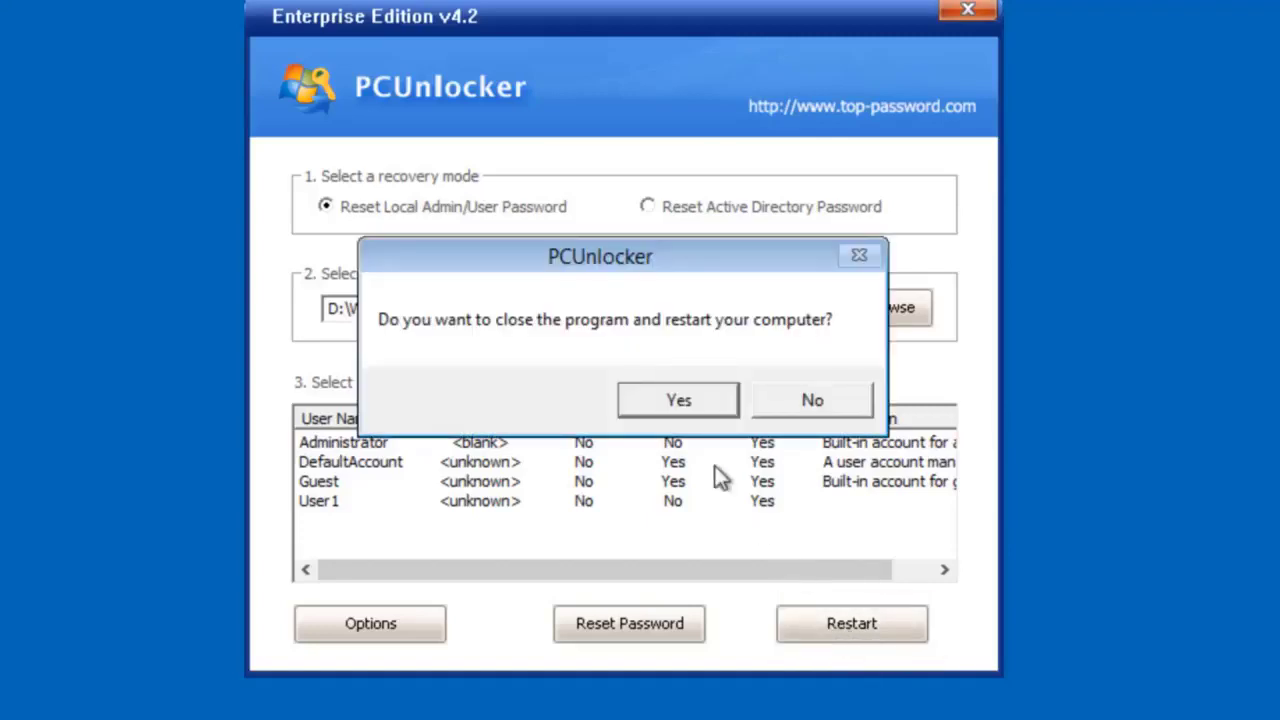
{"action": "left_click", "coordinate": [676, 414]}
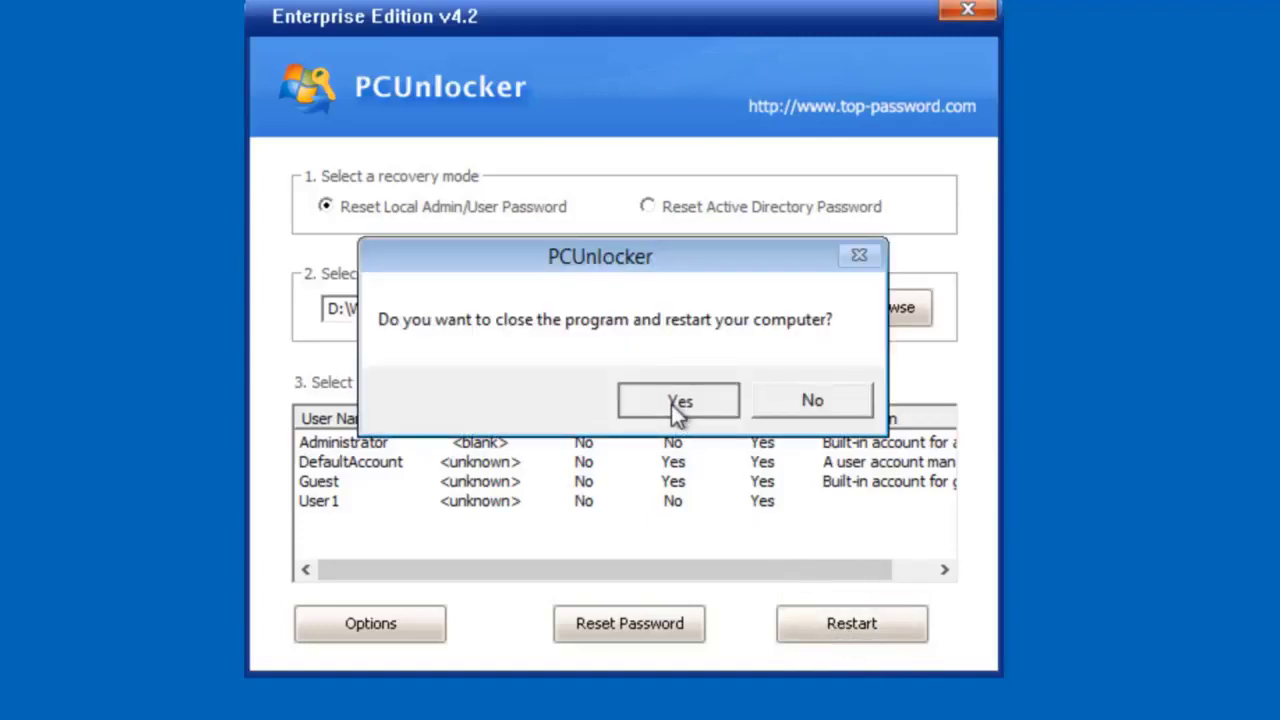